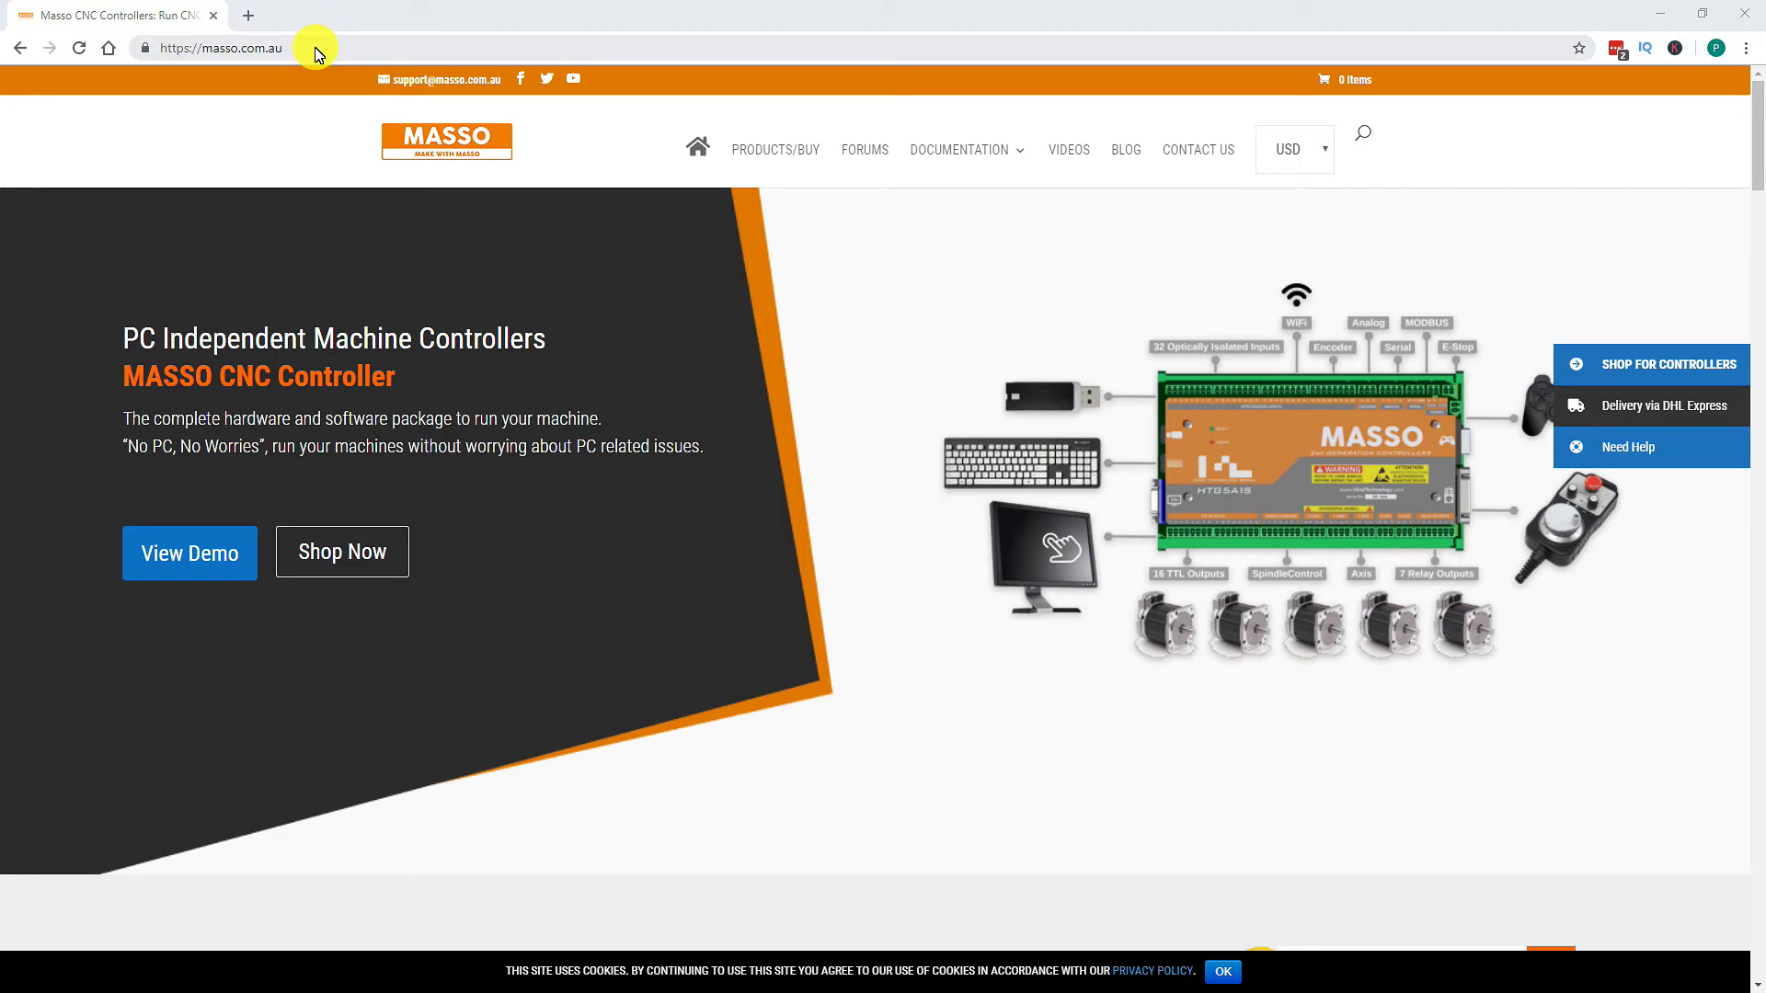
Go to MASSO documentation section 15.4, Vectric VCarve and Vectric Aspire post processor downloads.
{"action": "left_click", "coordinate": [966, 157]}
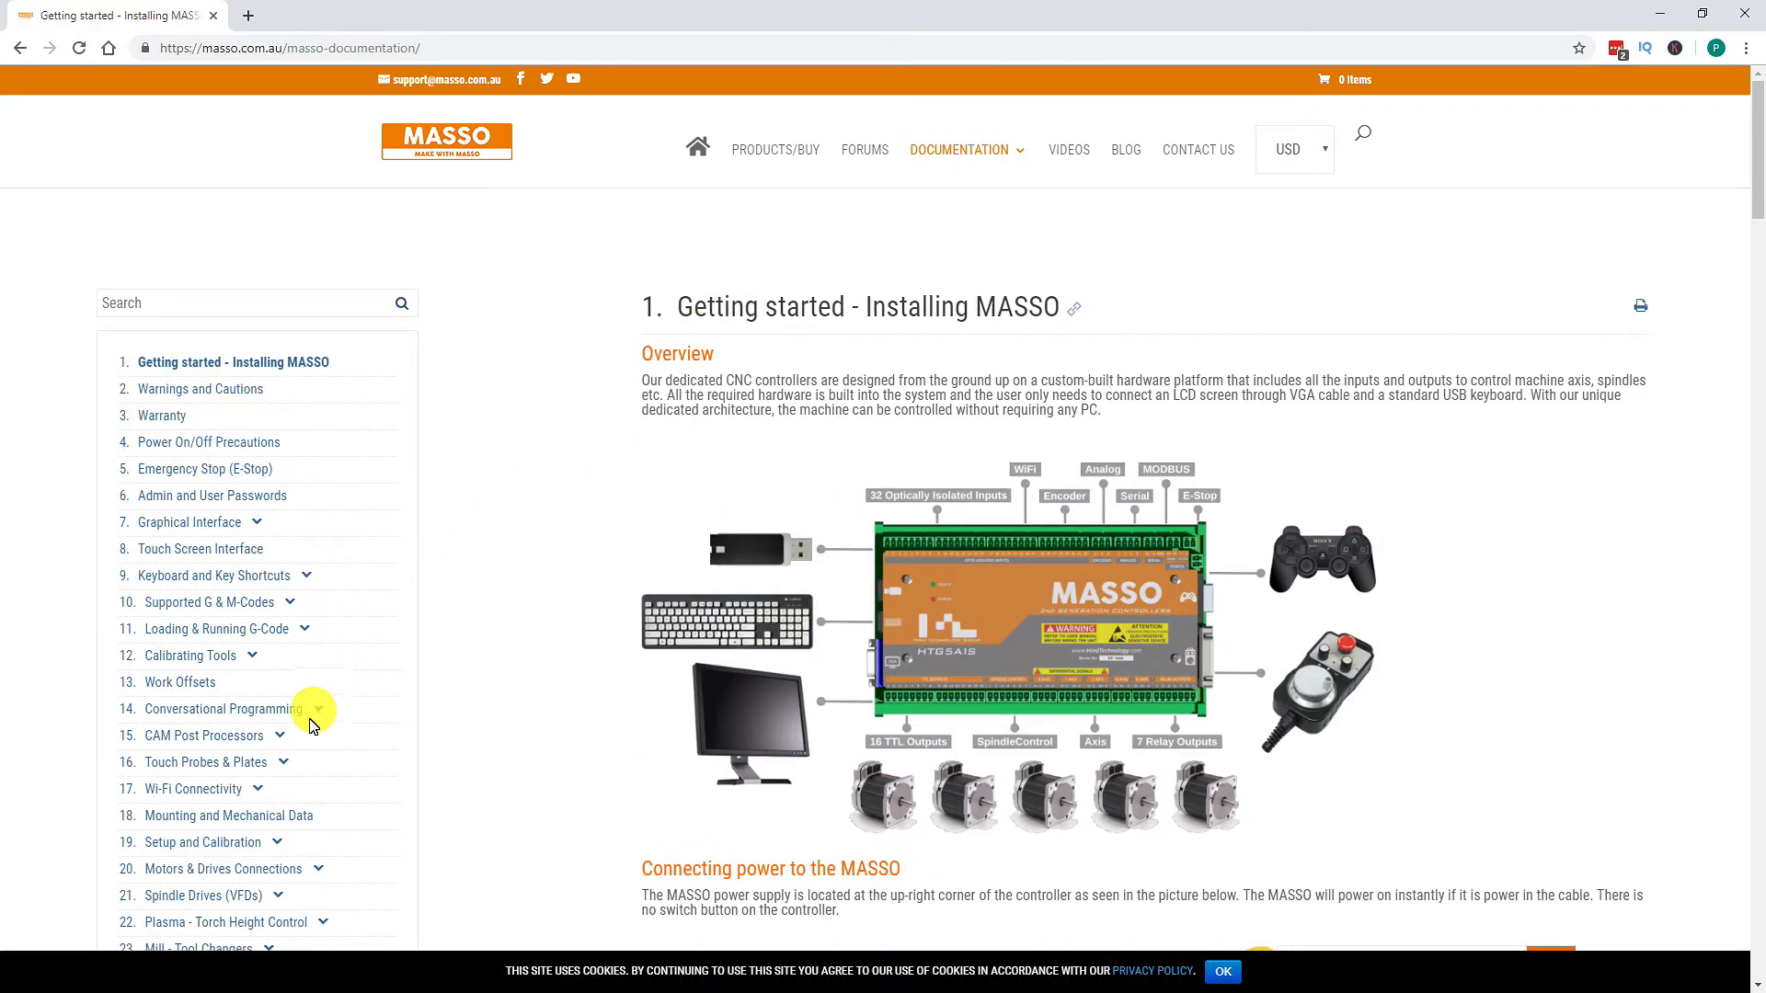
{"action": "left_click", "coordinate": [281, 736]}
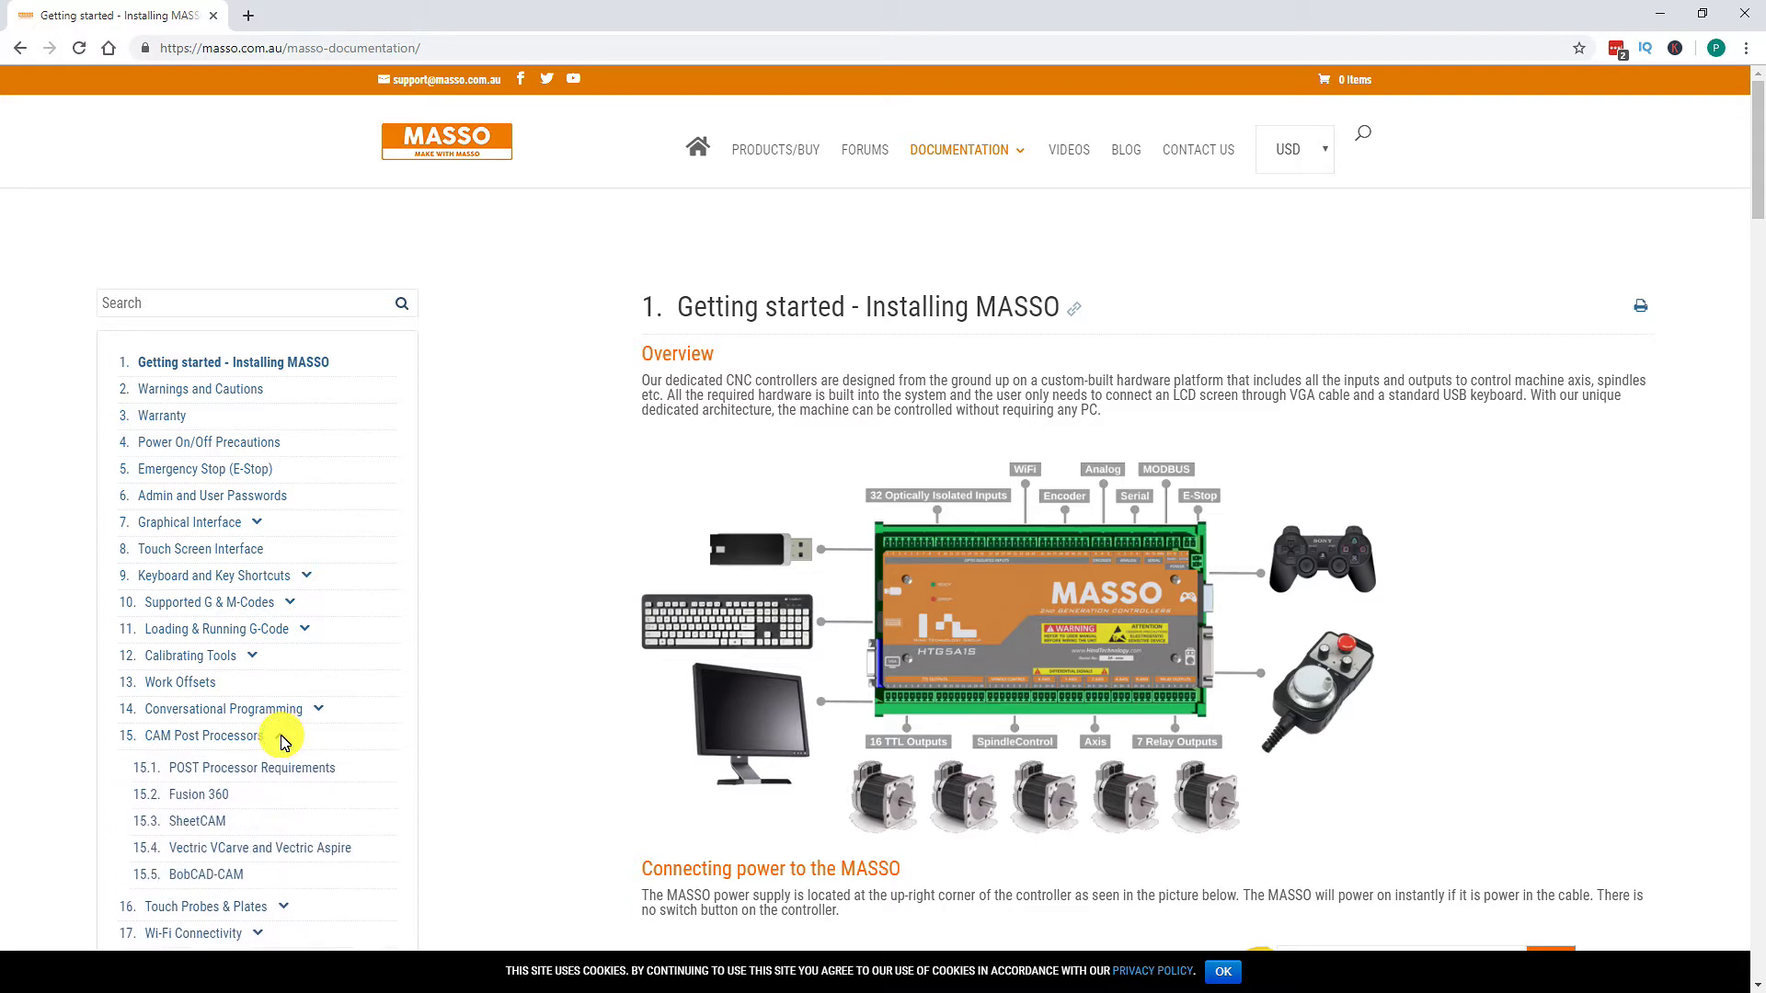
{"action": "left_click", "coordinate": [281, 853]}
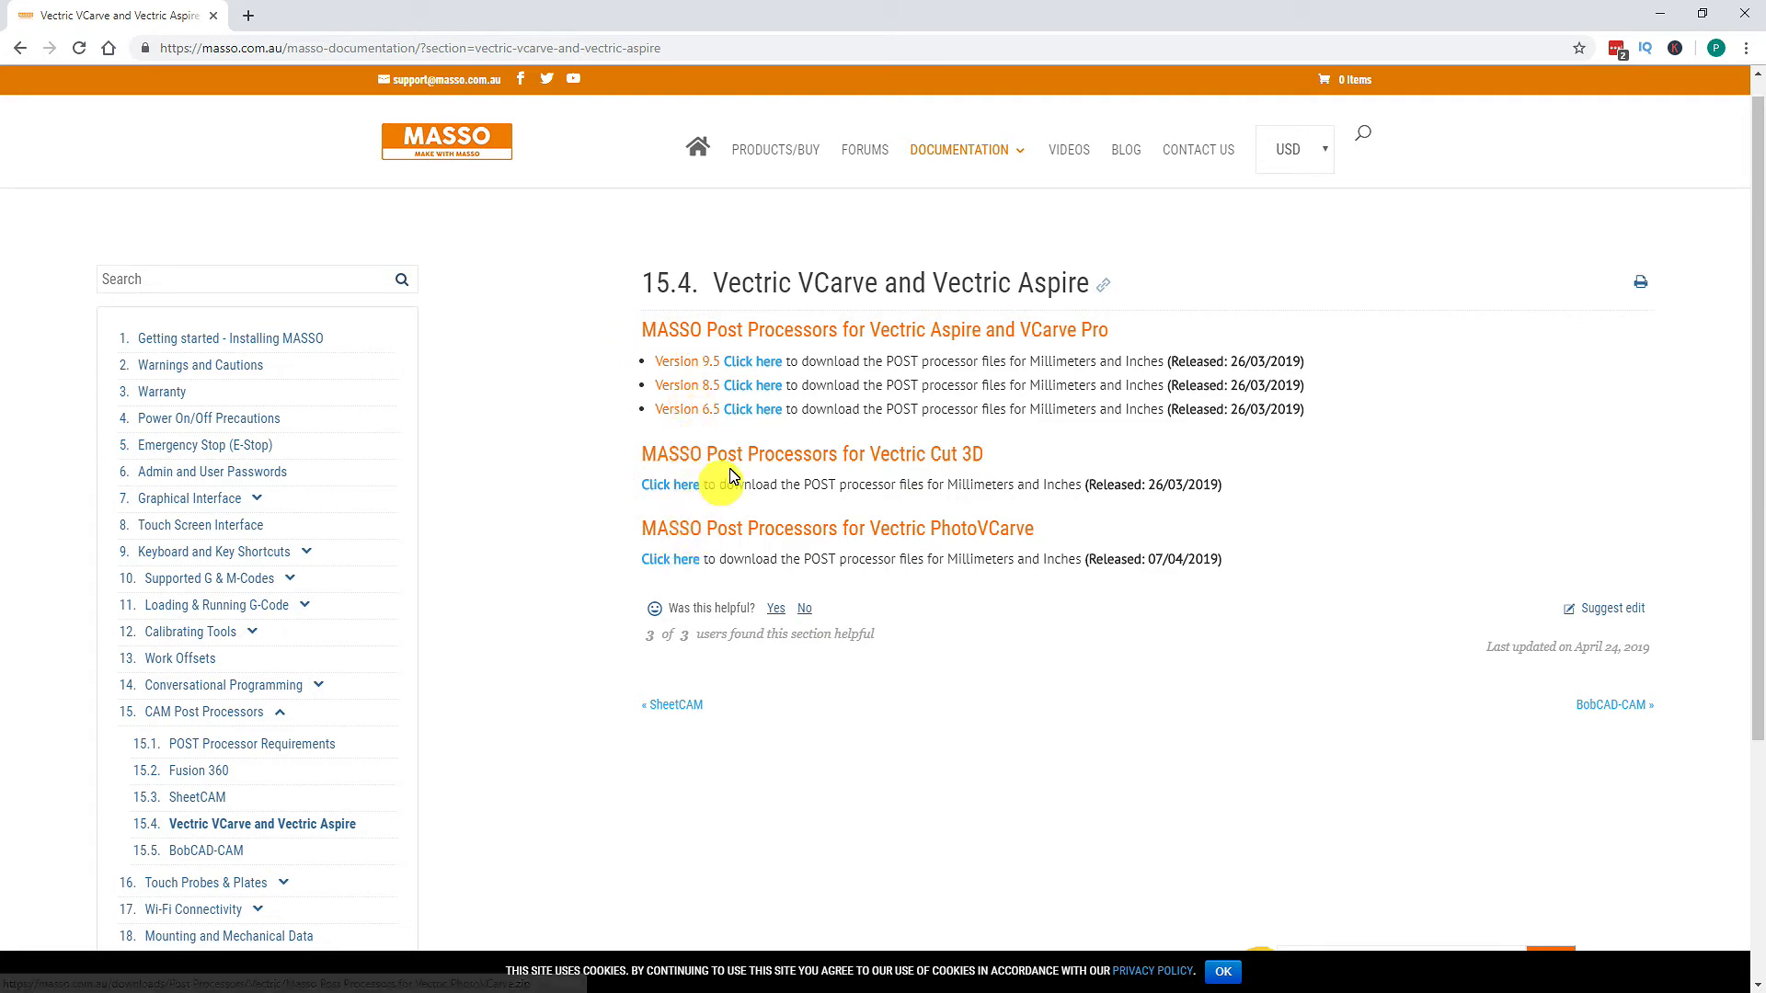
Download the Version 9.5 post processor zip and copy its two Masso_ATC_Arcs .pp files.
{"action": "left_click", "coordinate": [747, 364]}
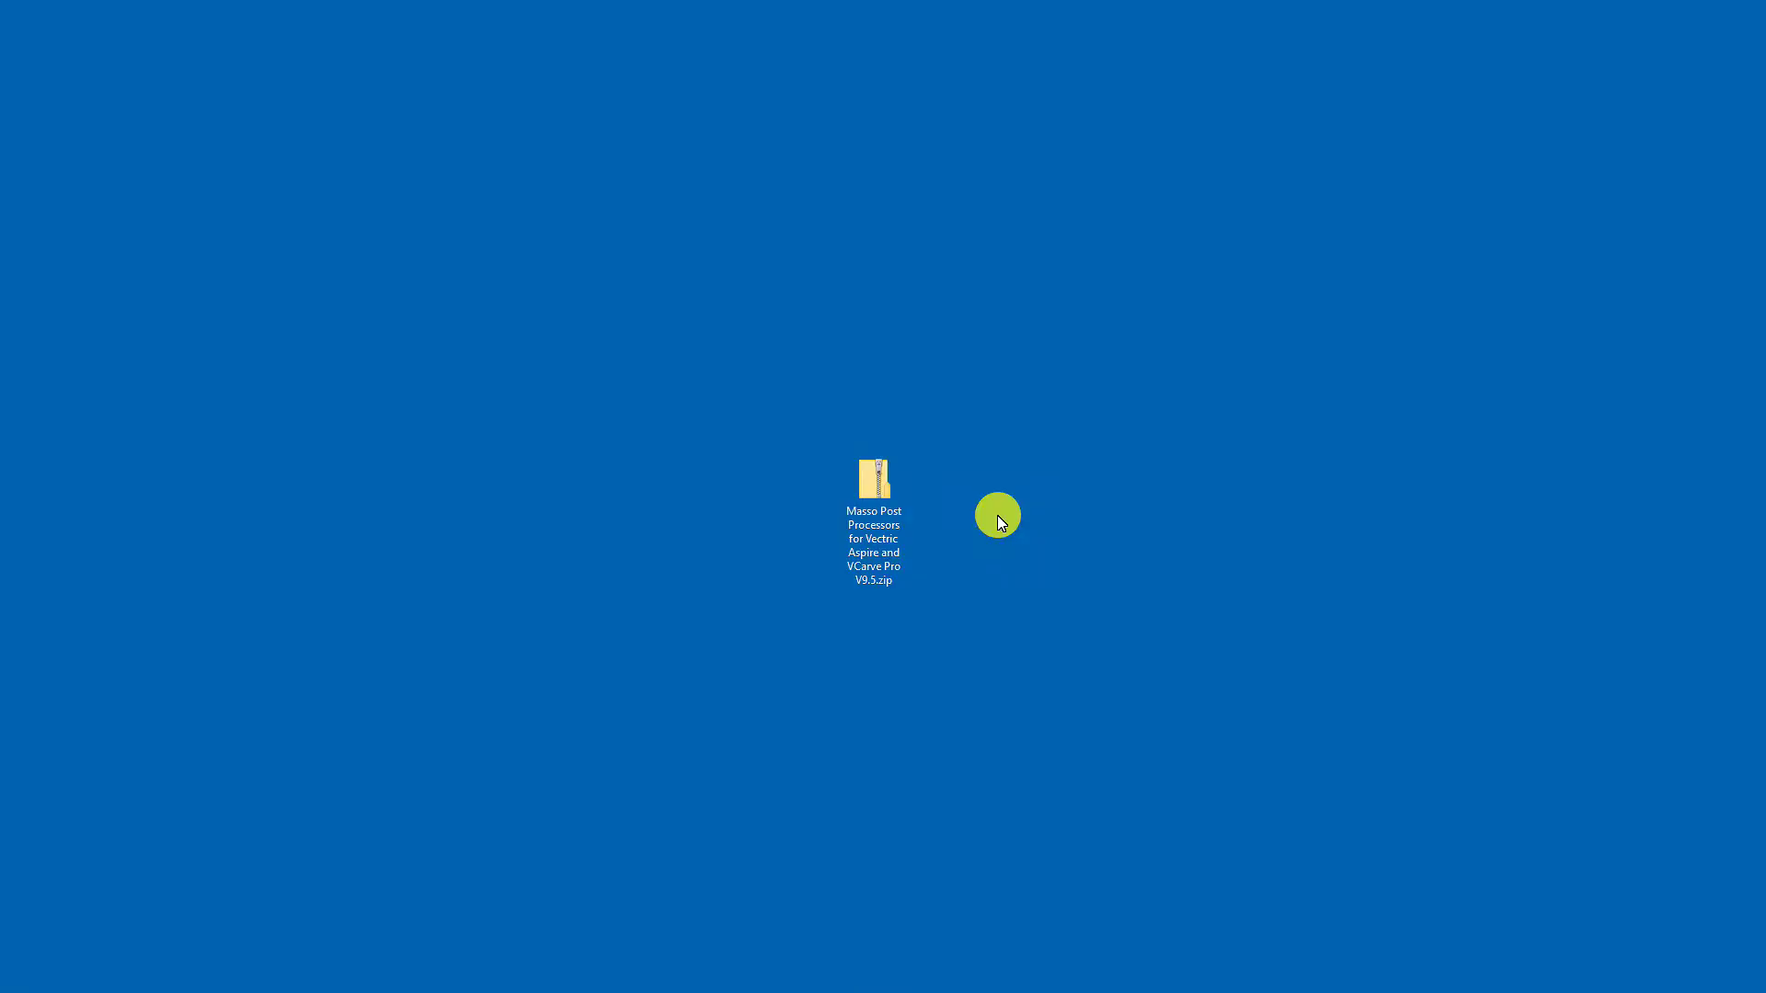
{"action": "double_click", "coordinate": [888, 486]}
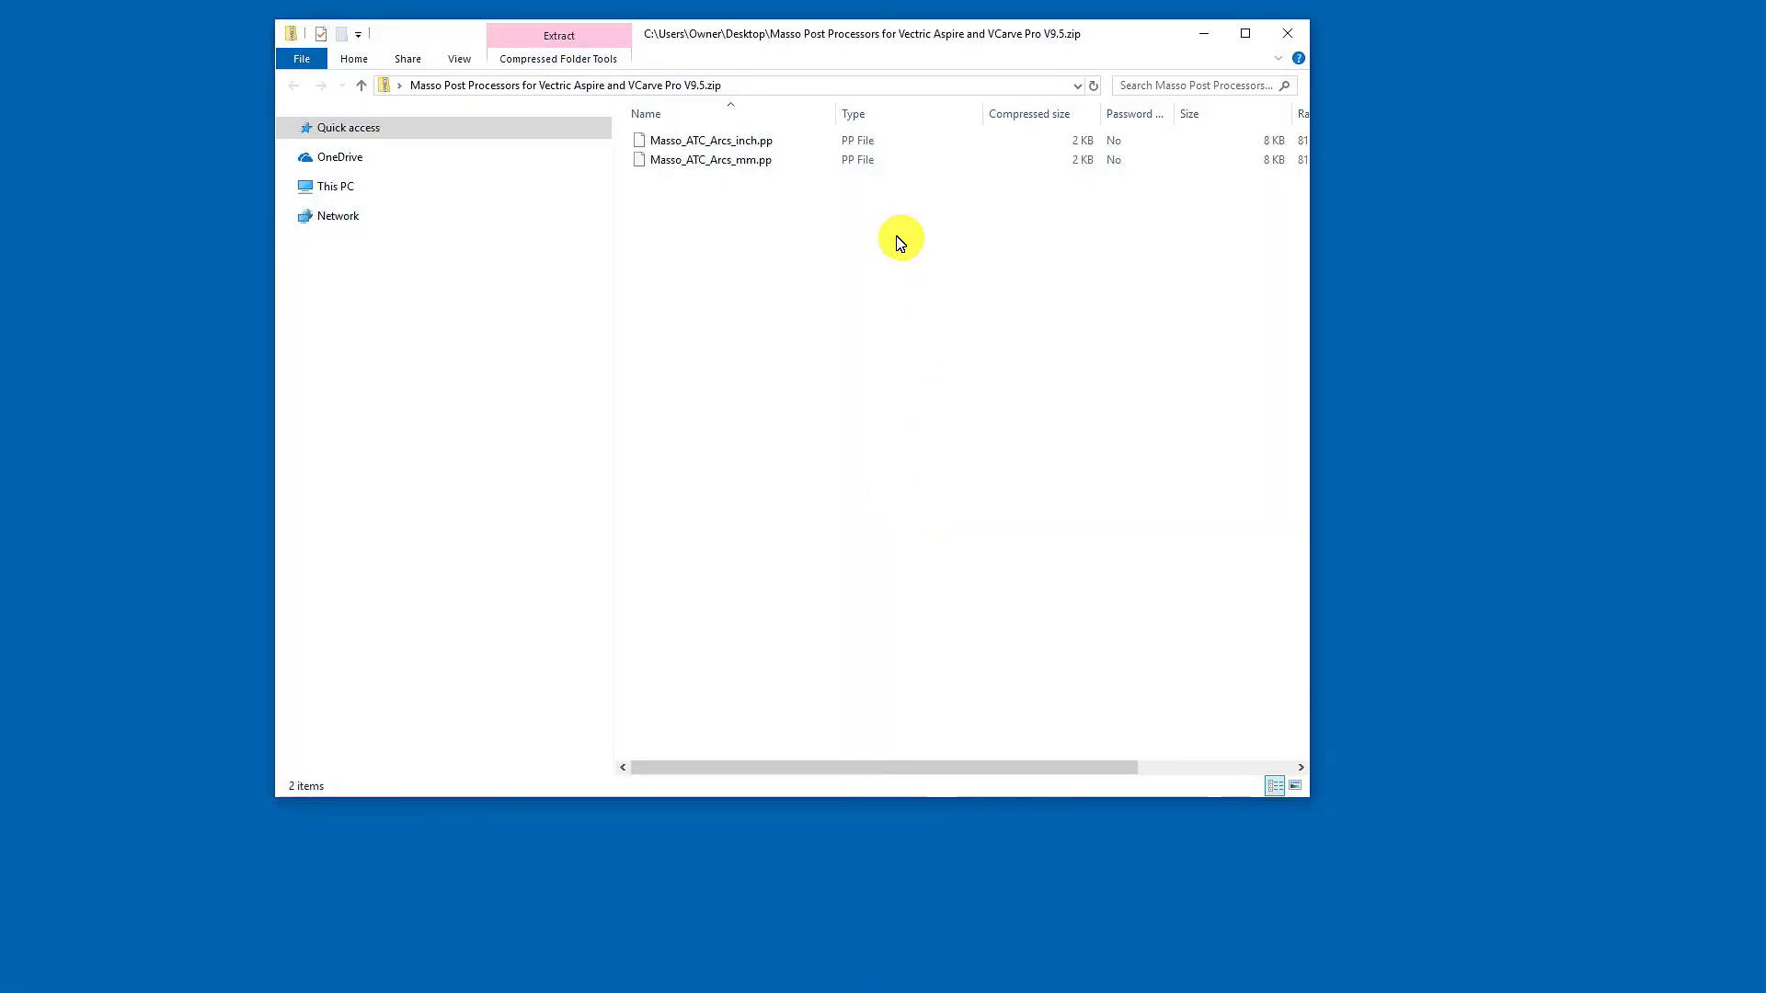
{"action": "left_click_drag", "start_coordinate": [899, 241], "coordinate": [697, 138]}
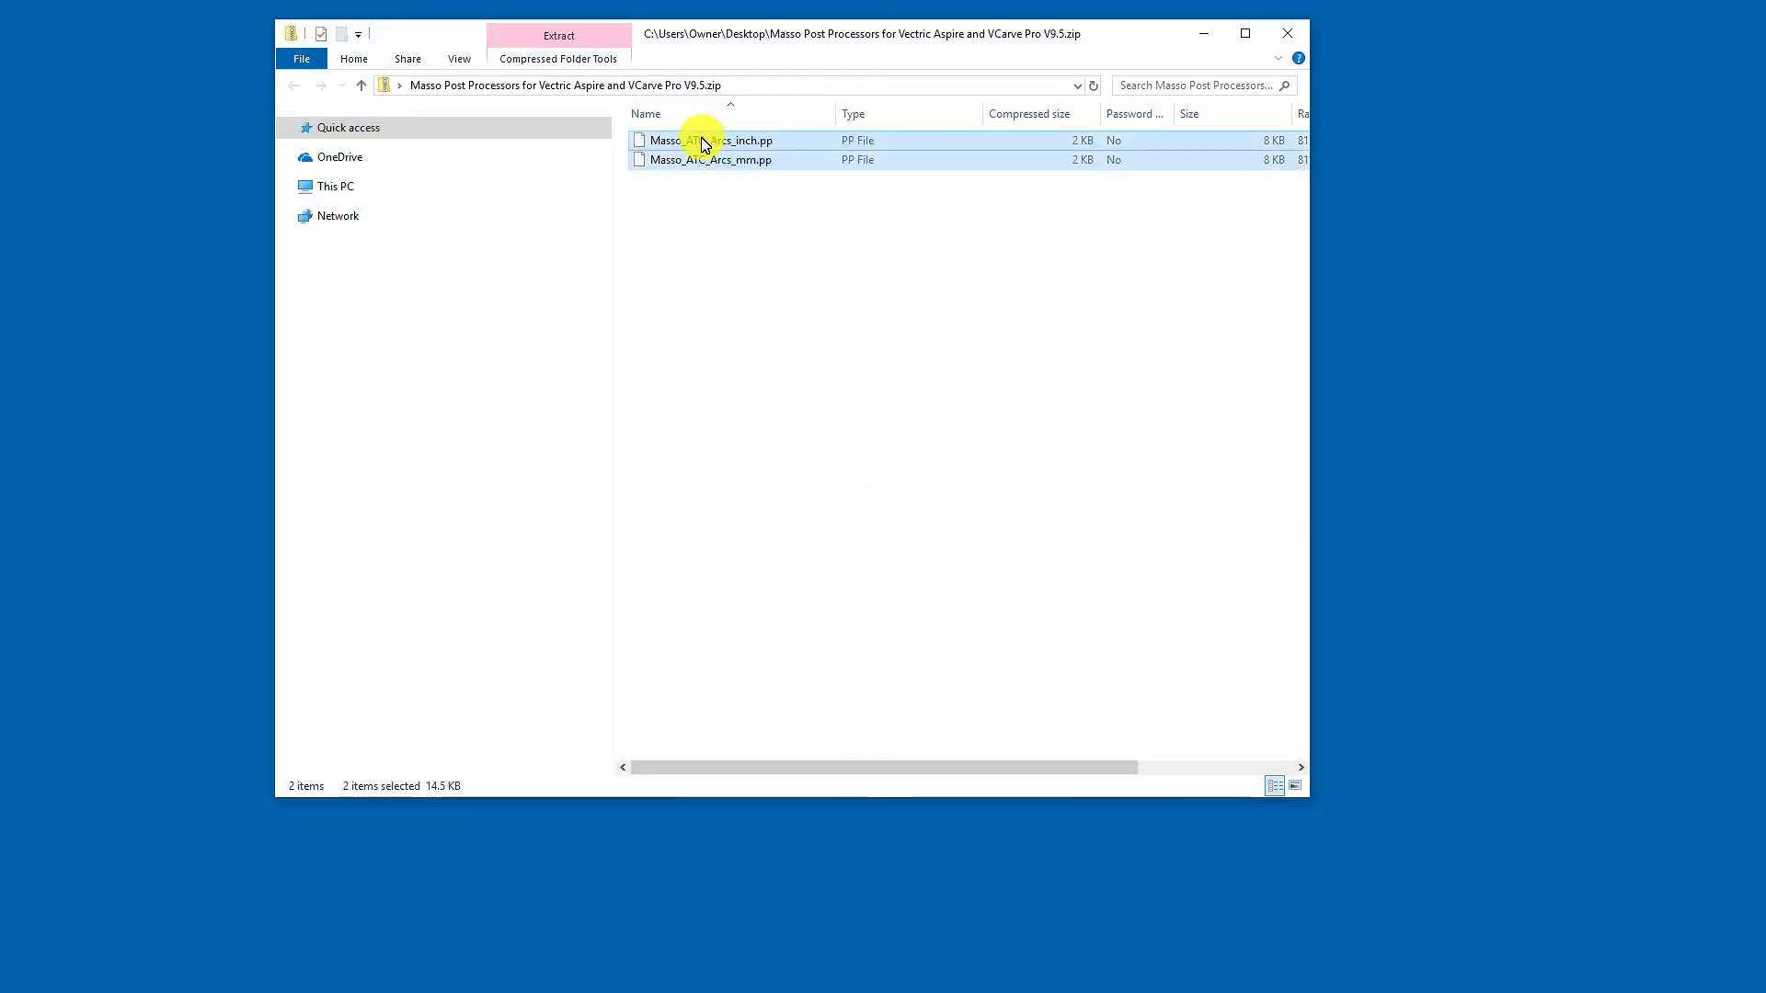
{"action": "right_click", "coordinate": [702, 144]}
{"action": "left_click", "coordinate": [734, 197]}
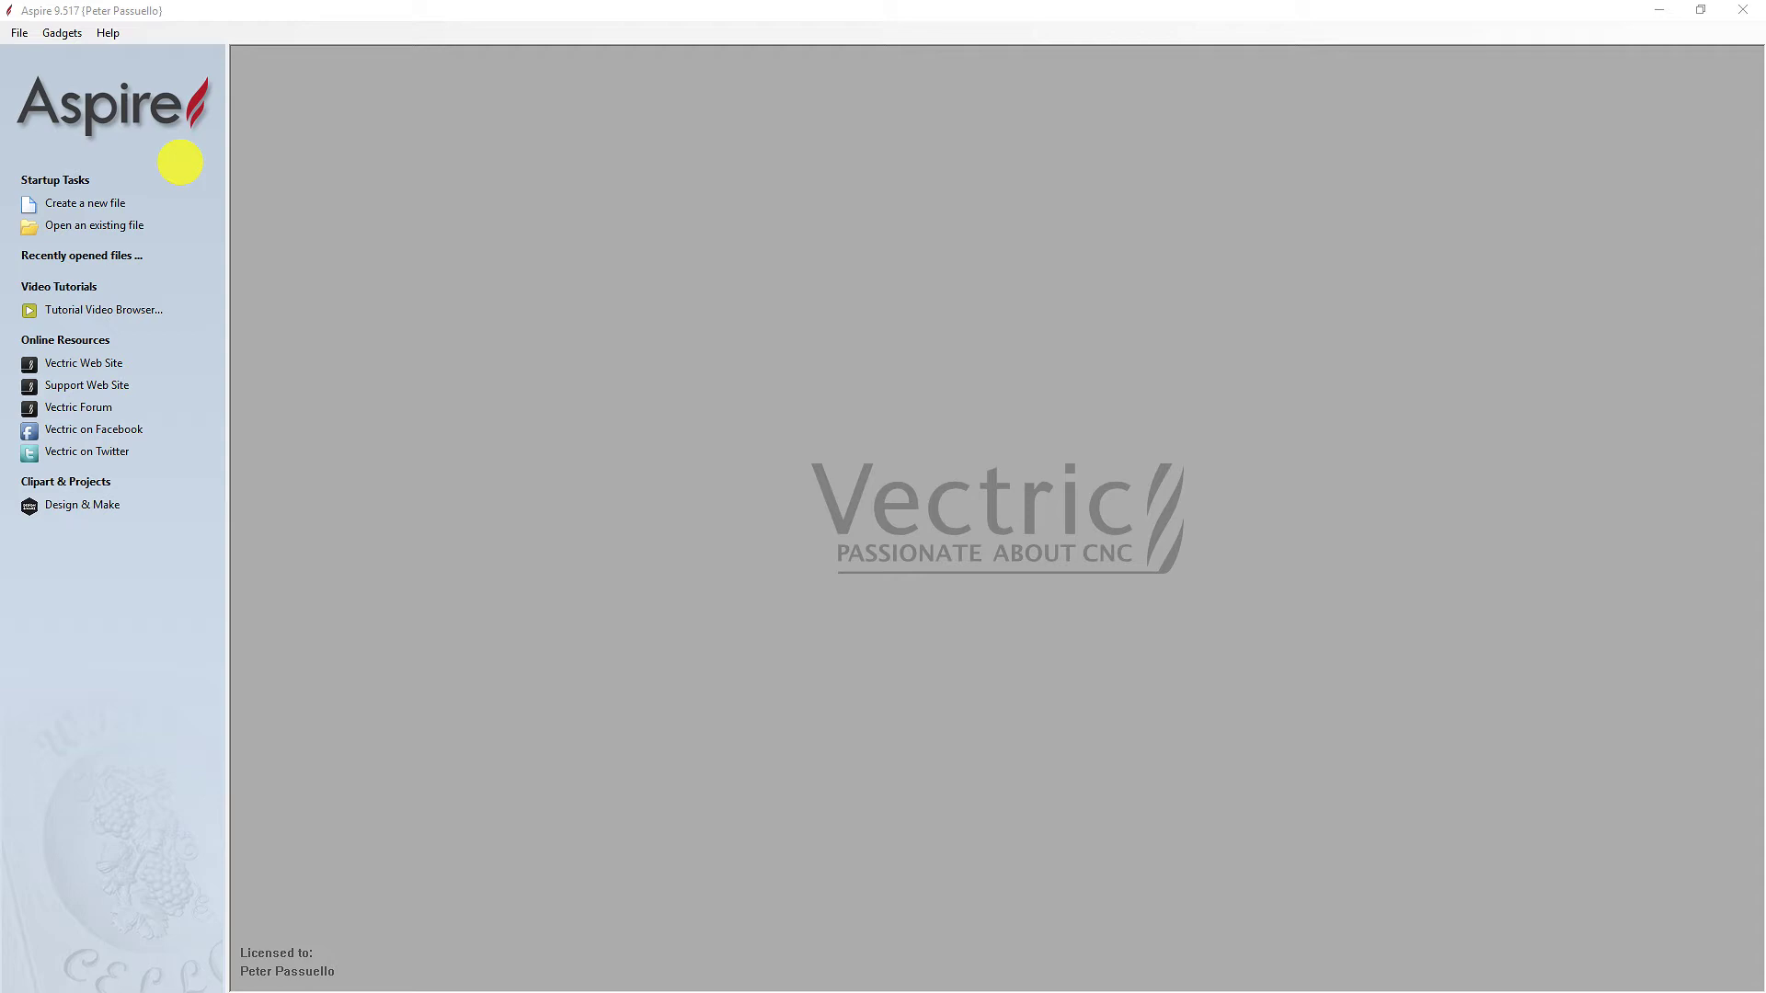
Open Aspire's application data folder and go into My_PostP, ready to paste the files.
{"action": "left_click", "coordinate": [20, 34]}
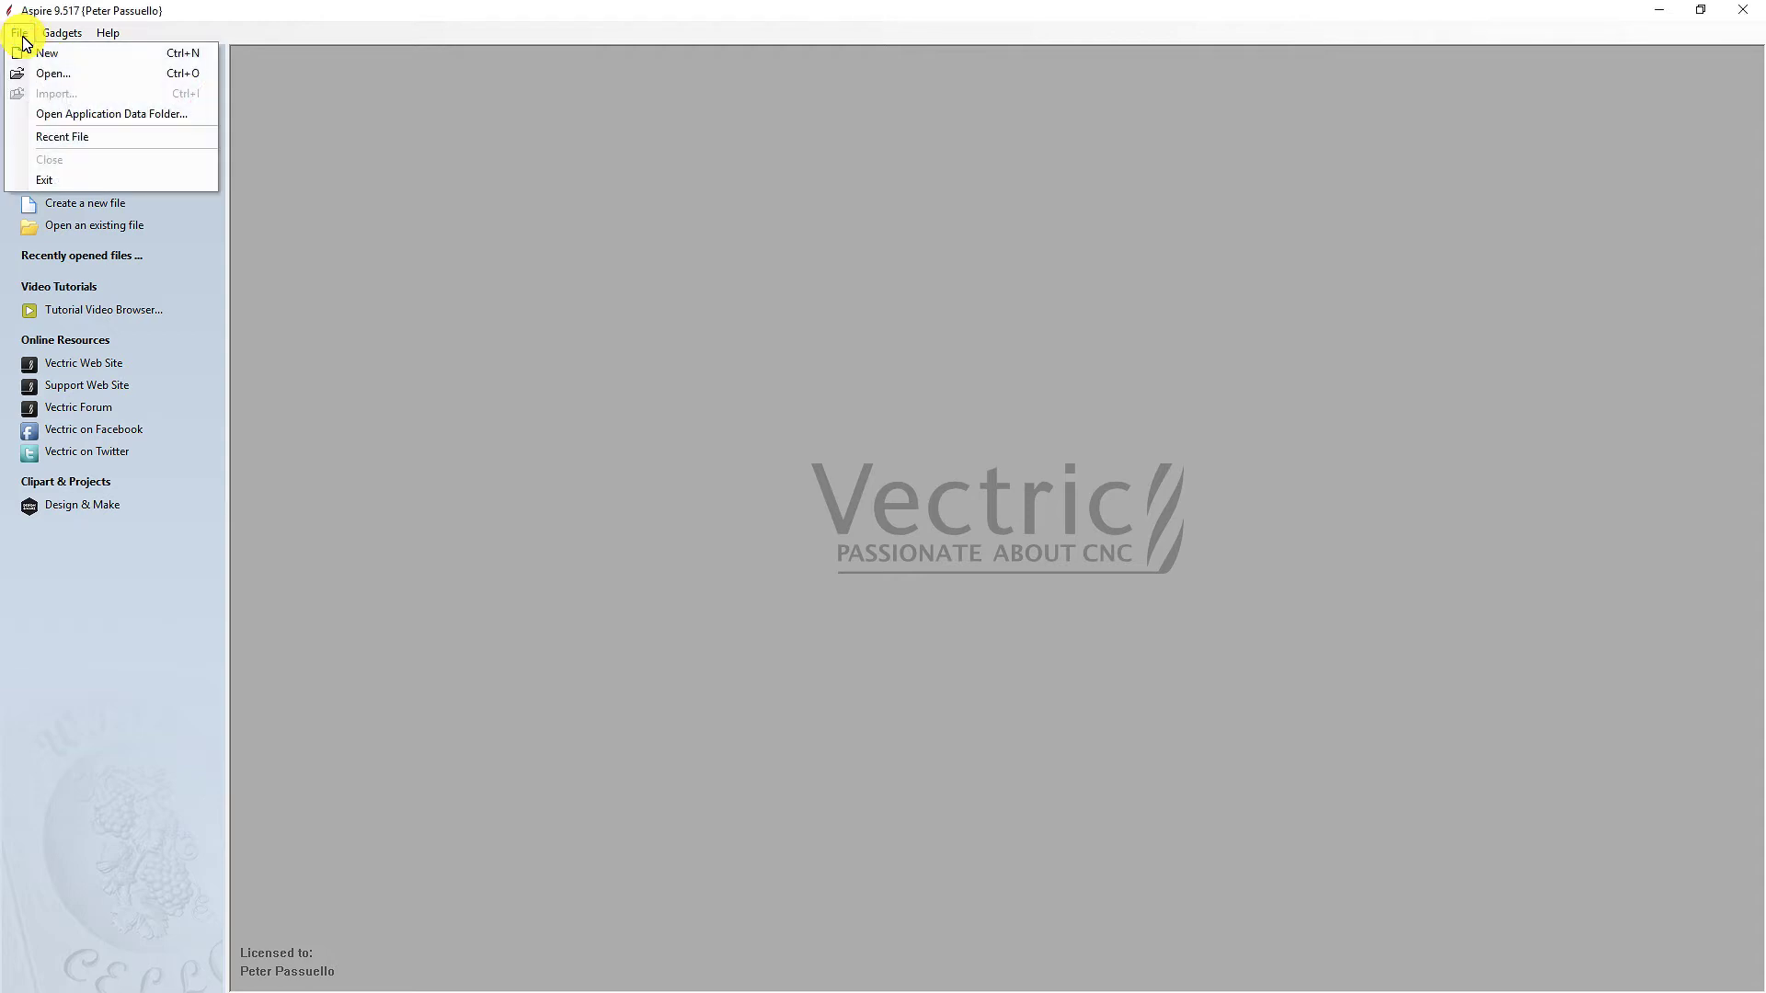
{"action": "left_click", "coordinate": [44, 115]}
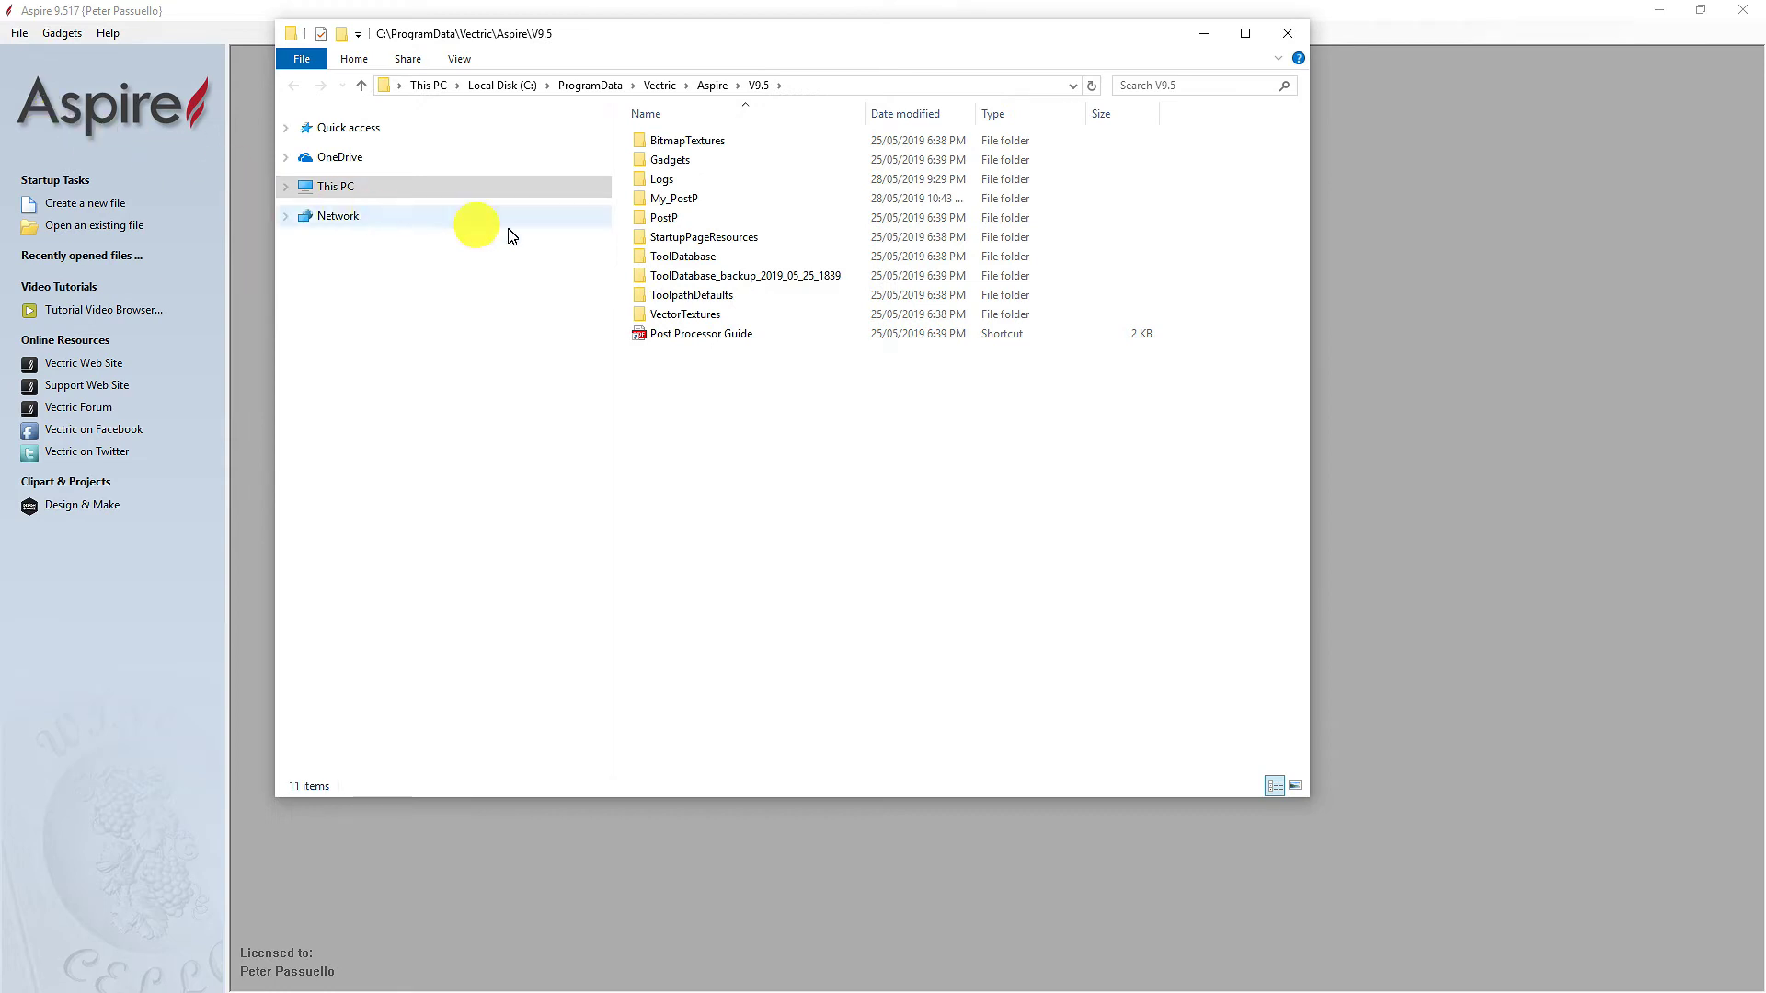
{"action": "left_click", "coordinate": [793, 223]}
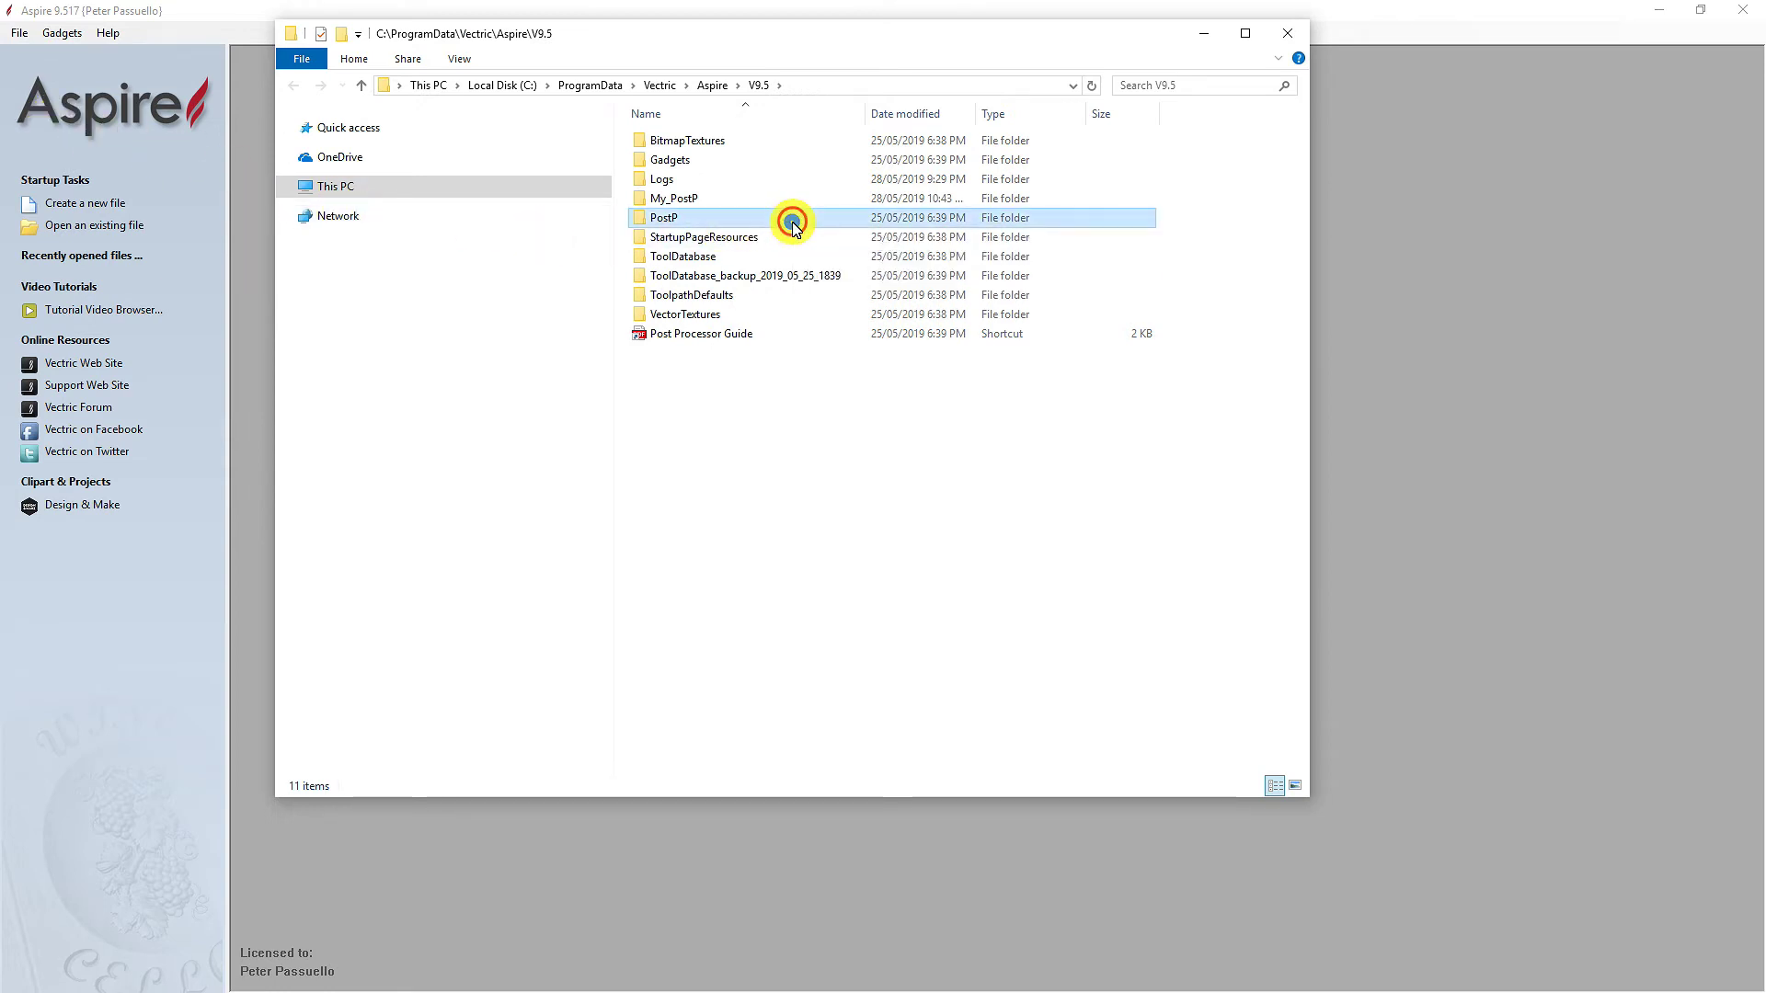
{"action": "left_click", "coordinate": [795, 199]}
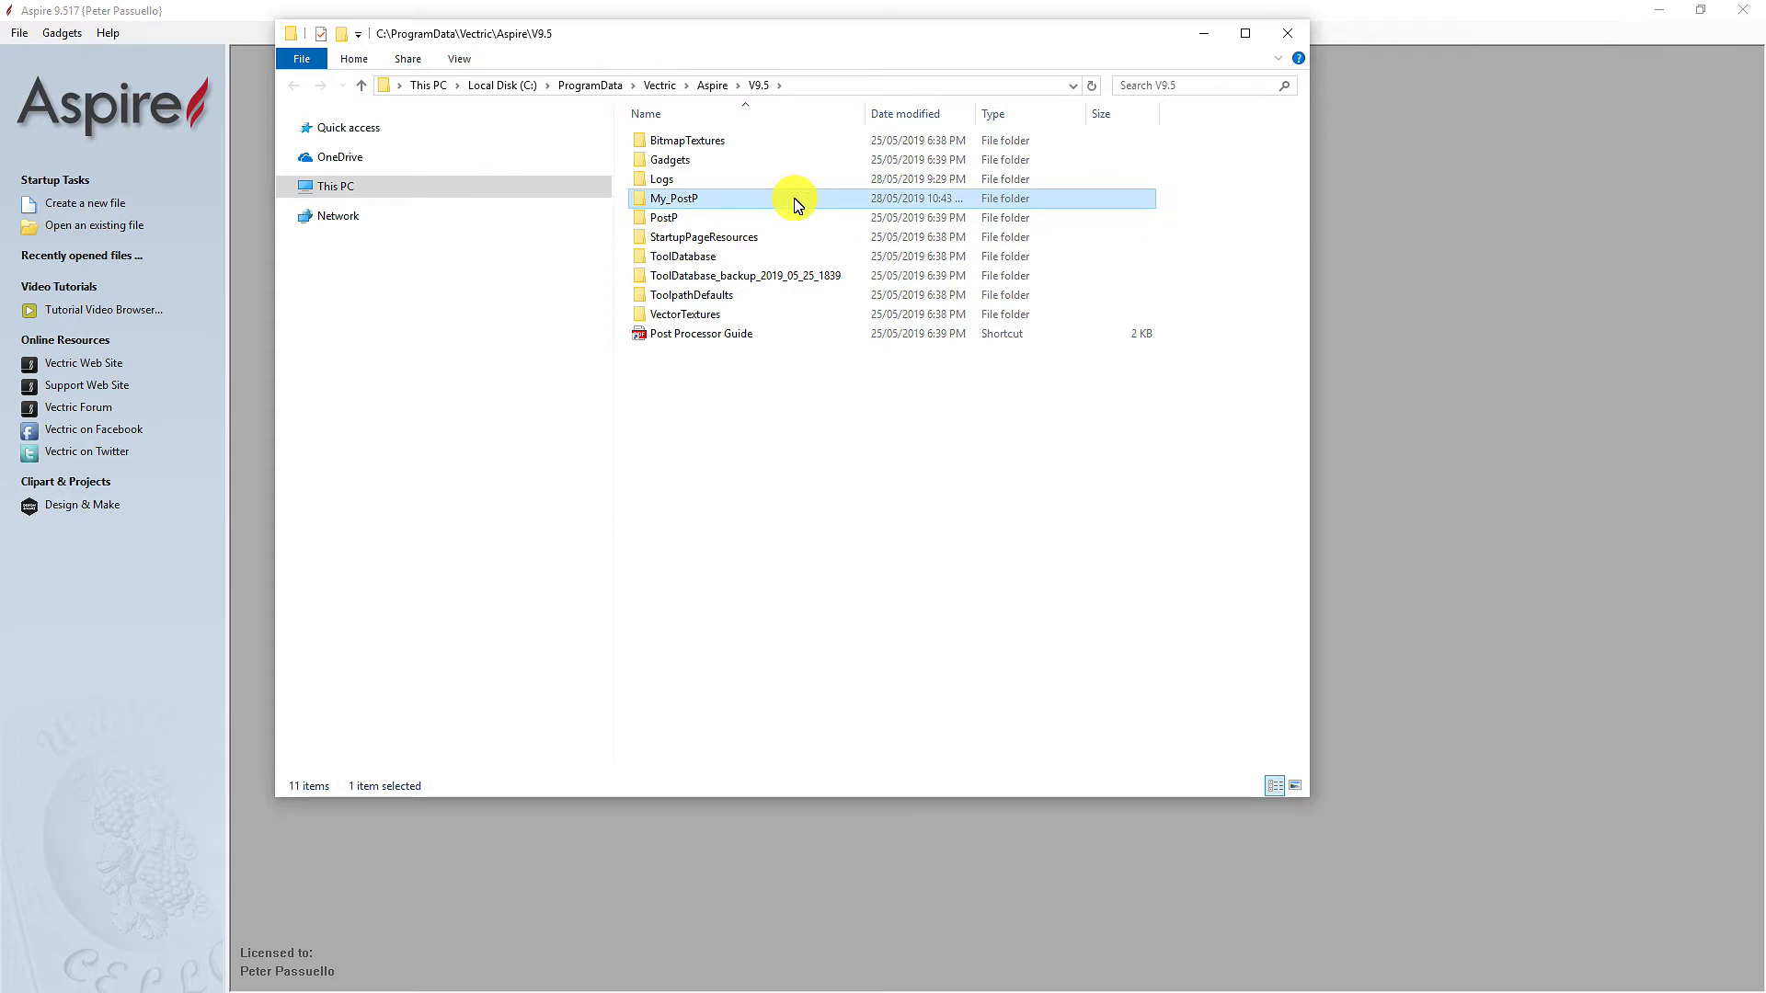
{"action": "right_click", "coordinate": [797, 204]}
{"action": "left_click", "coordinate": [822, 212]}
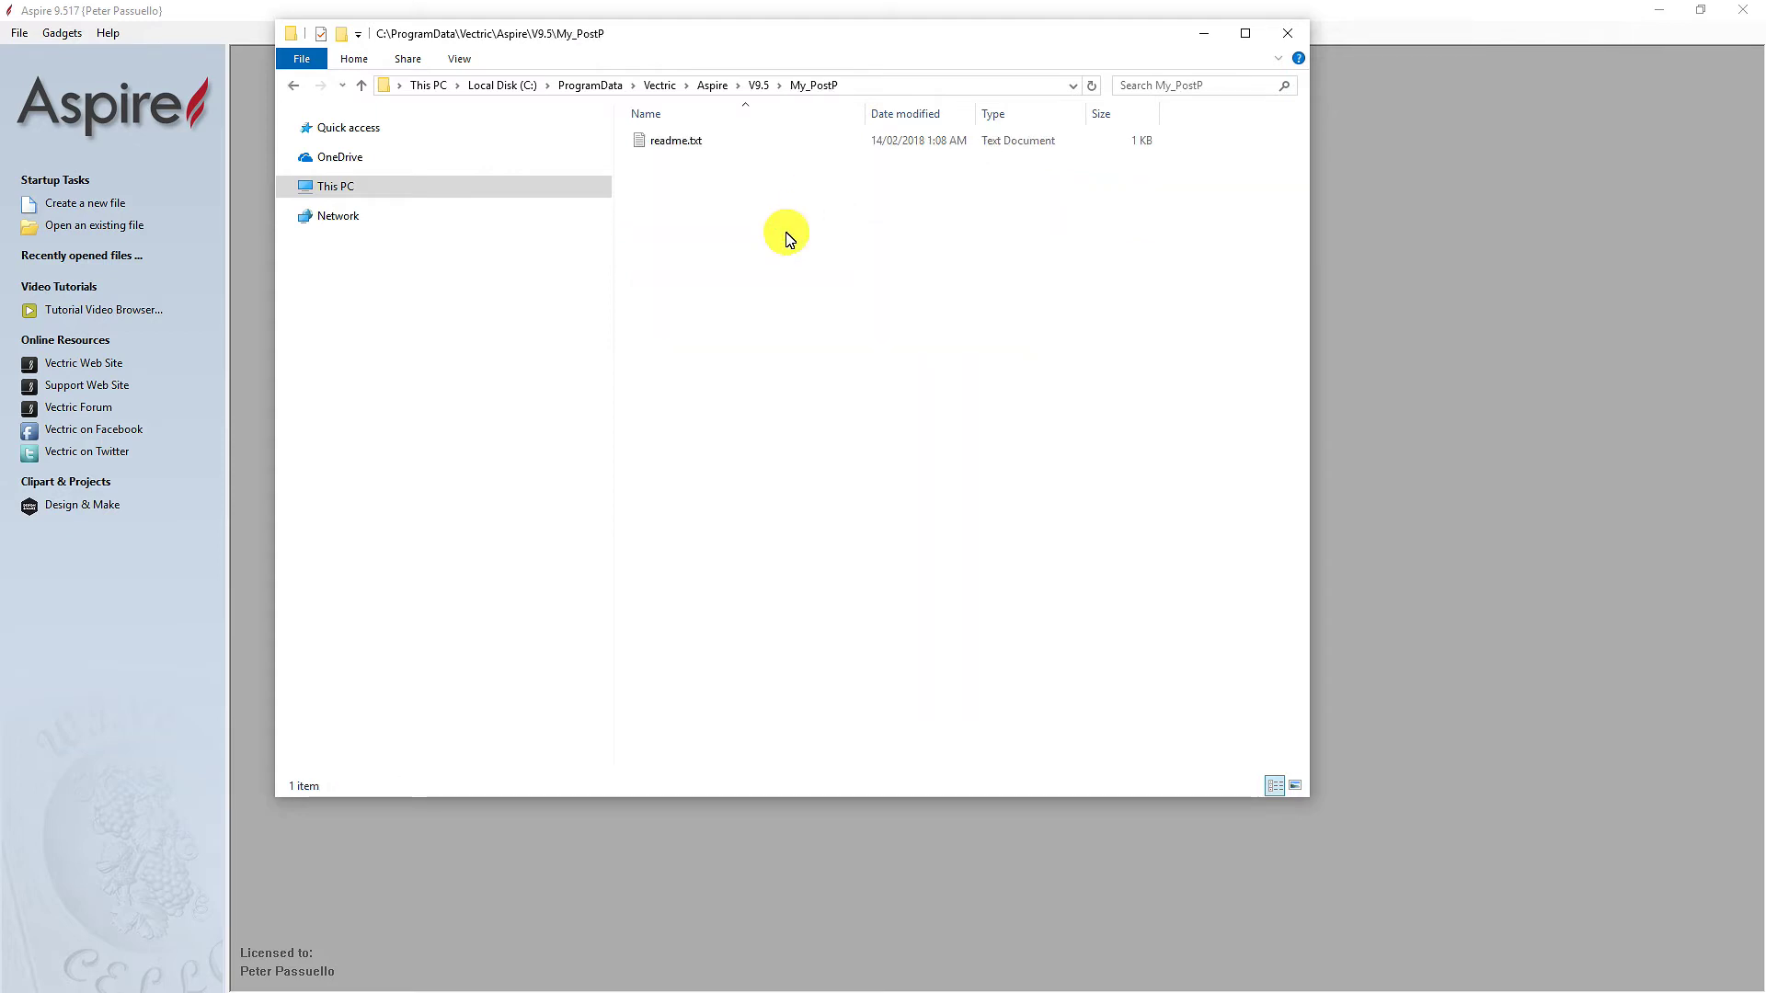
{"action": "right_click", "coordinate": [787, 236]}
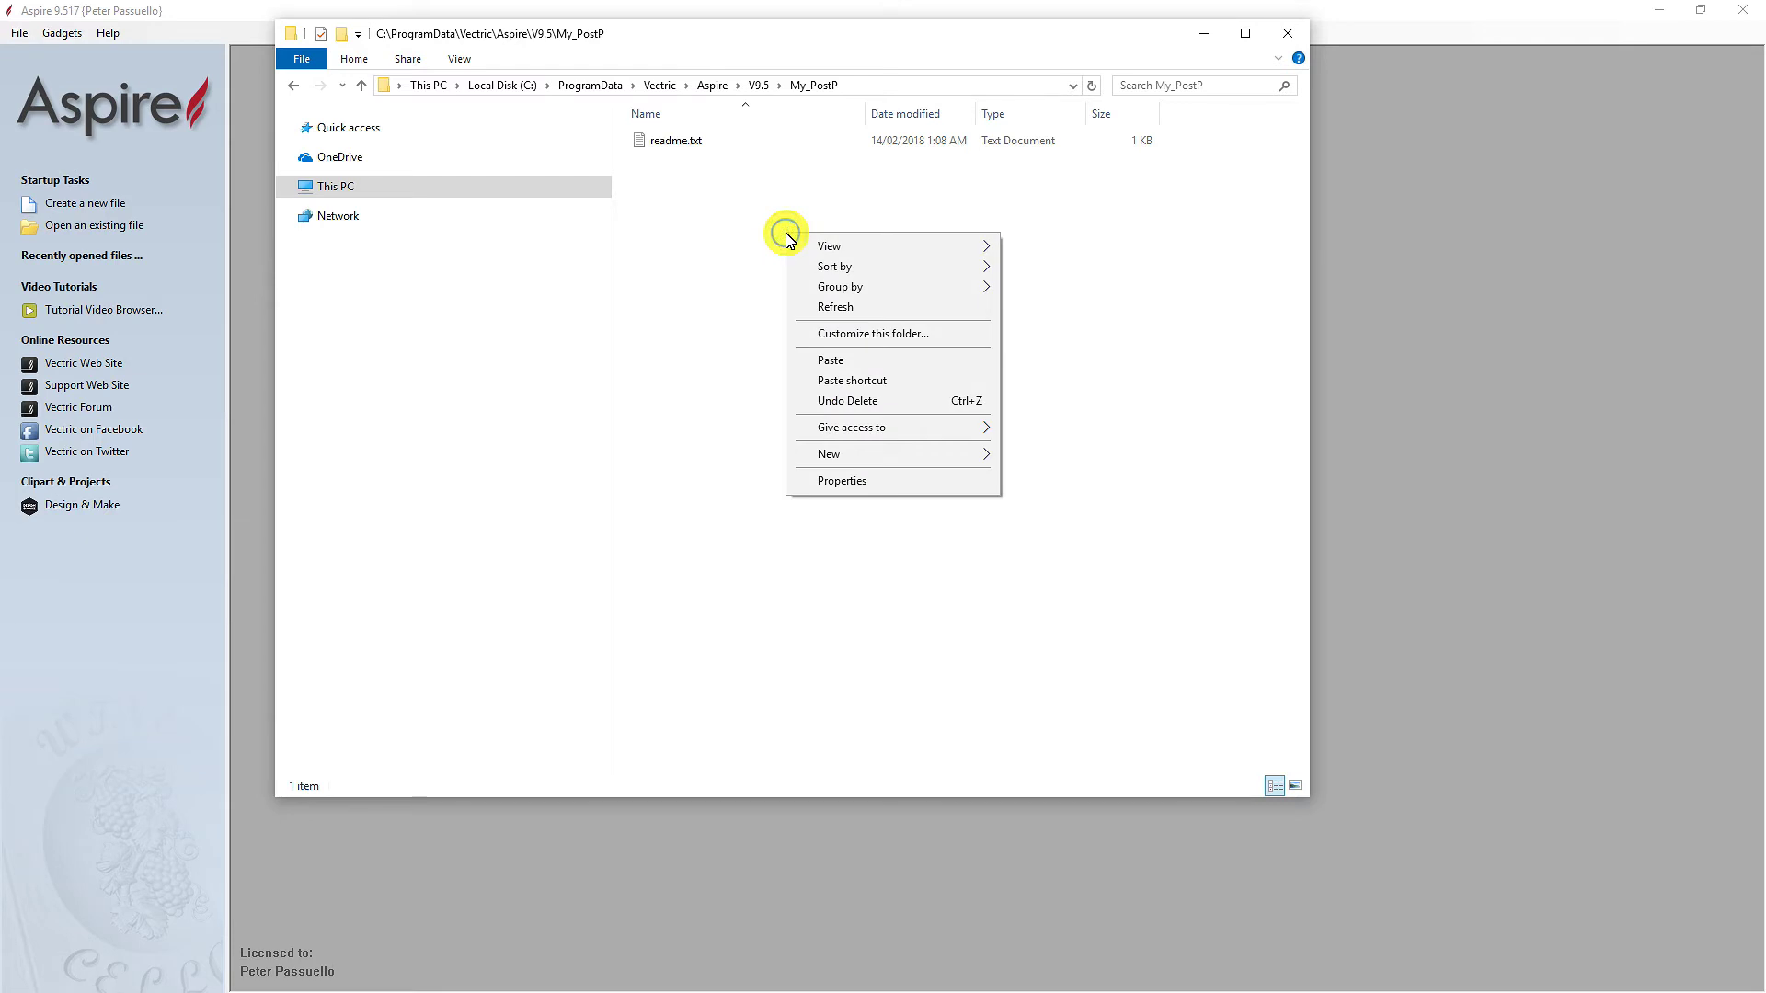
Paste the Masso .pp files into My_PostP and confirm Masso ATC Arcs (inch) and (mm) appear in Aspire's post list.
{"action": "left_click", "coordinate": [831, 361]}
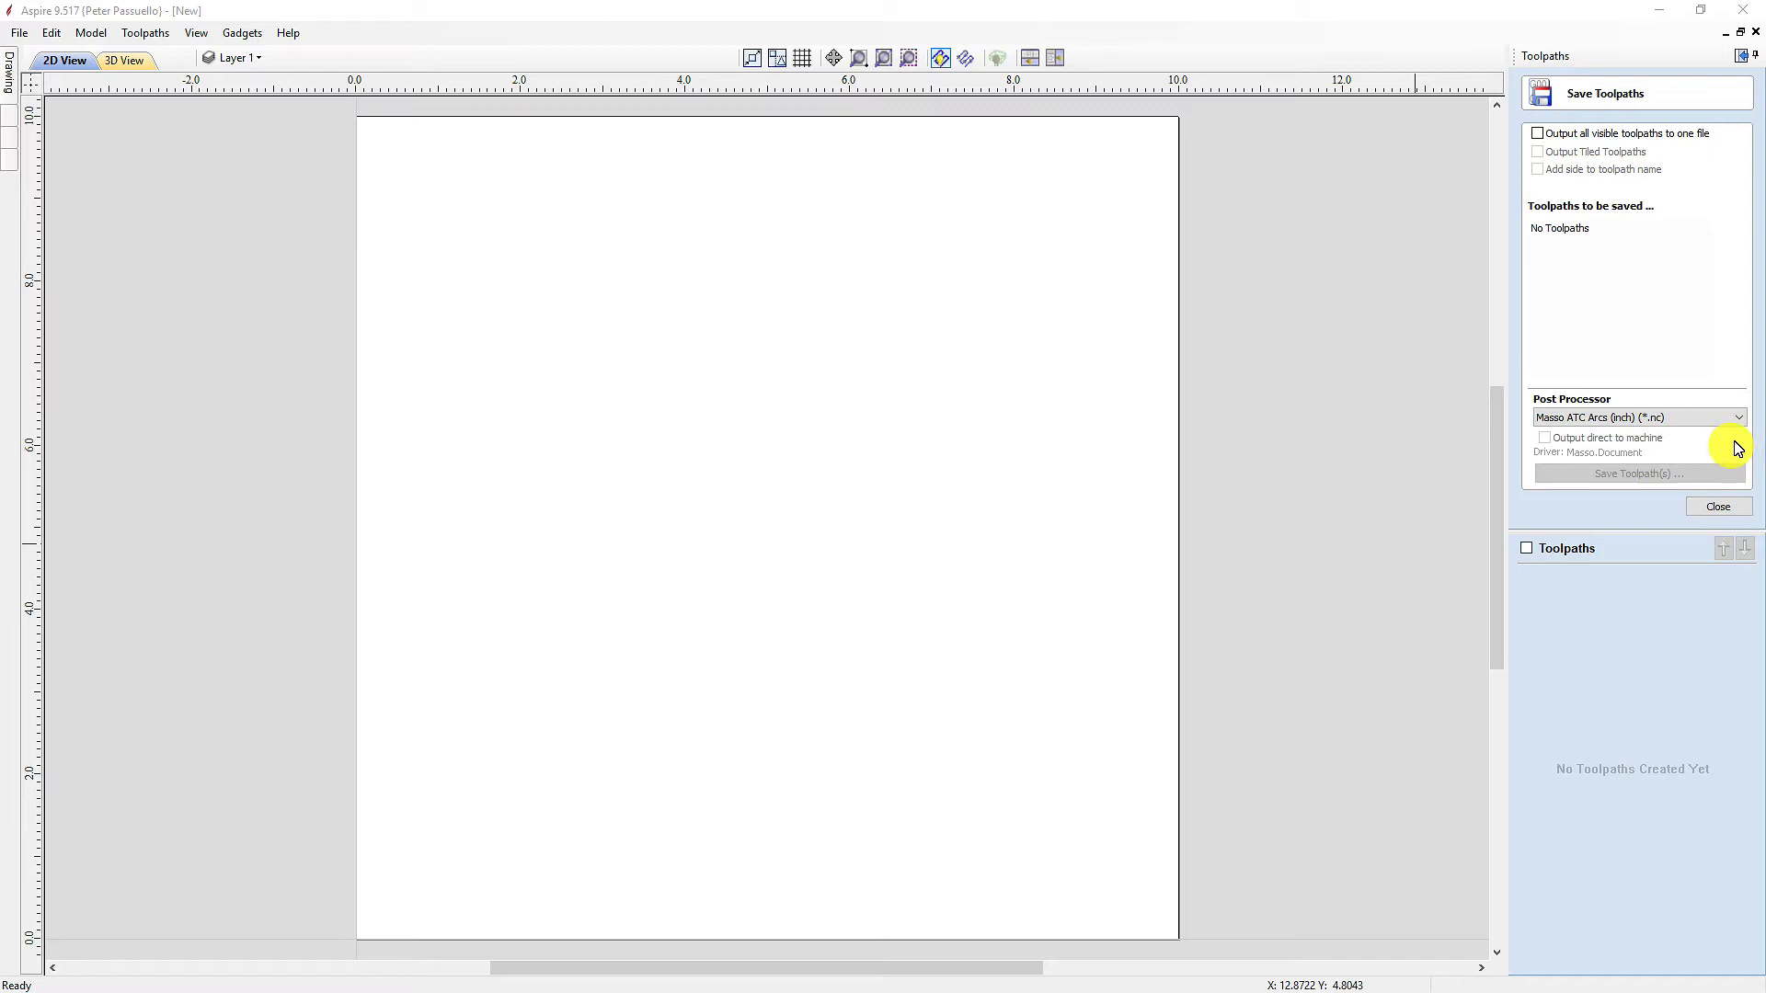
{"action": "left_click", "coordinate": [1738, 418]}
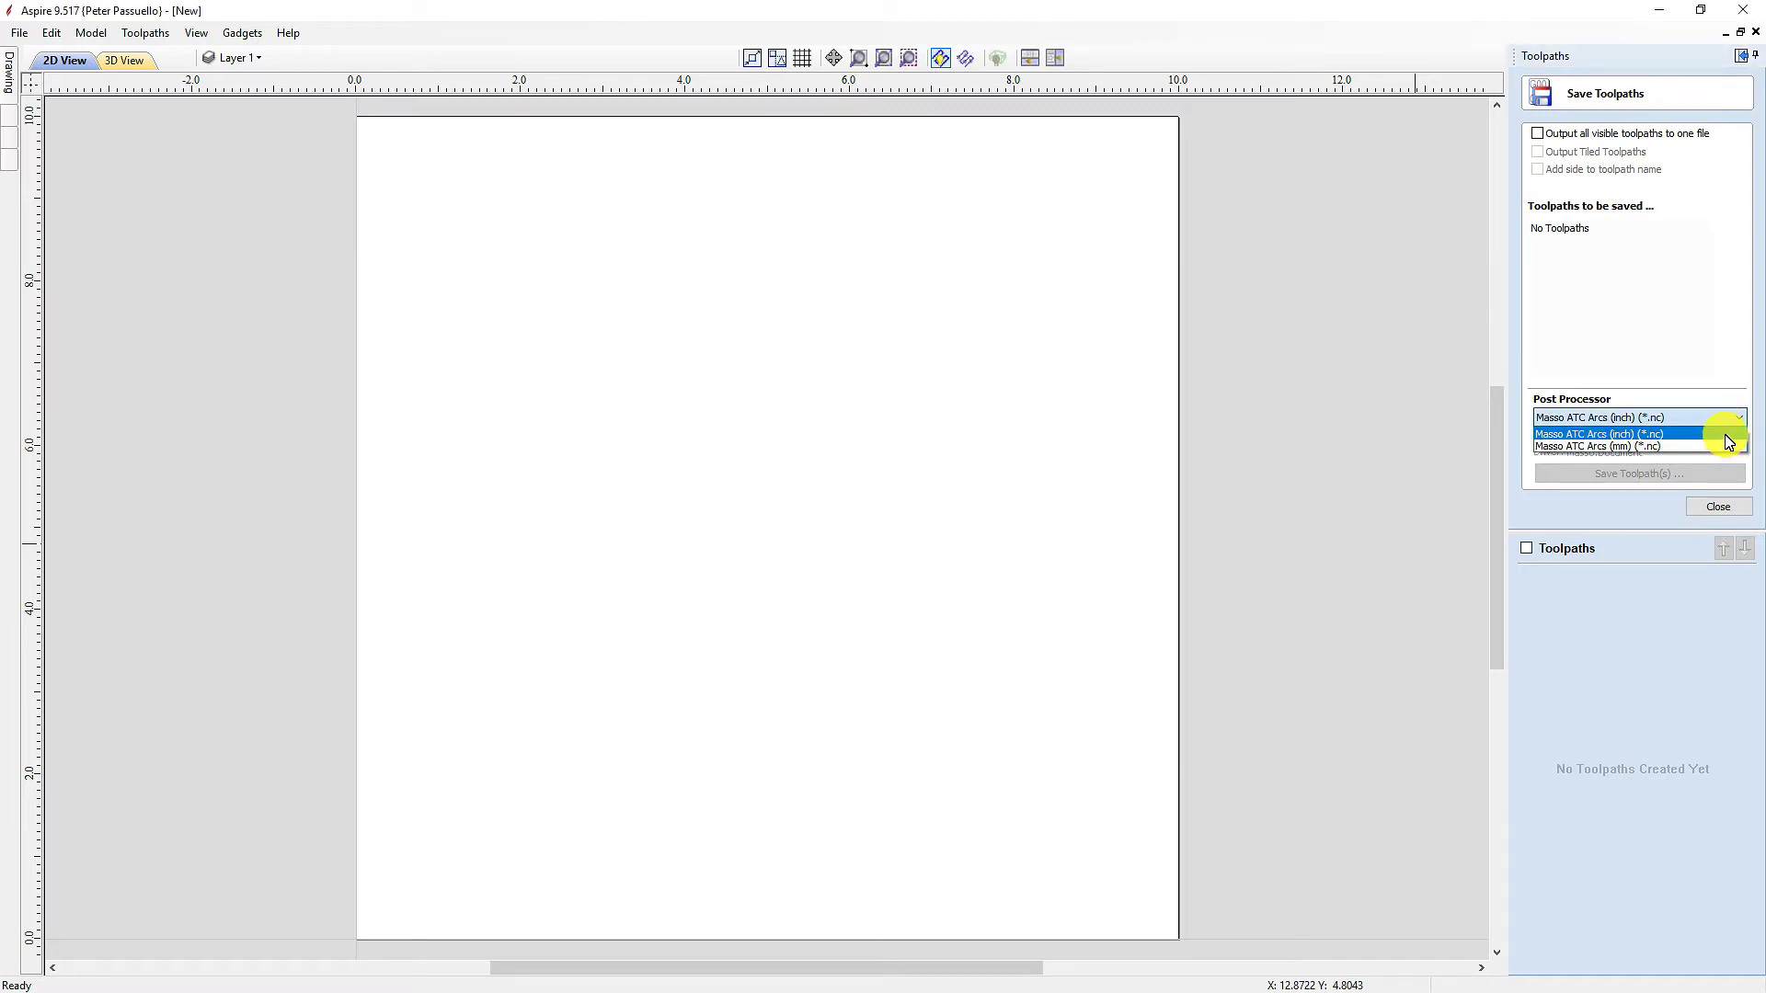
{"action": "left_click", "coordinate": [1700, 627]}
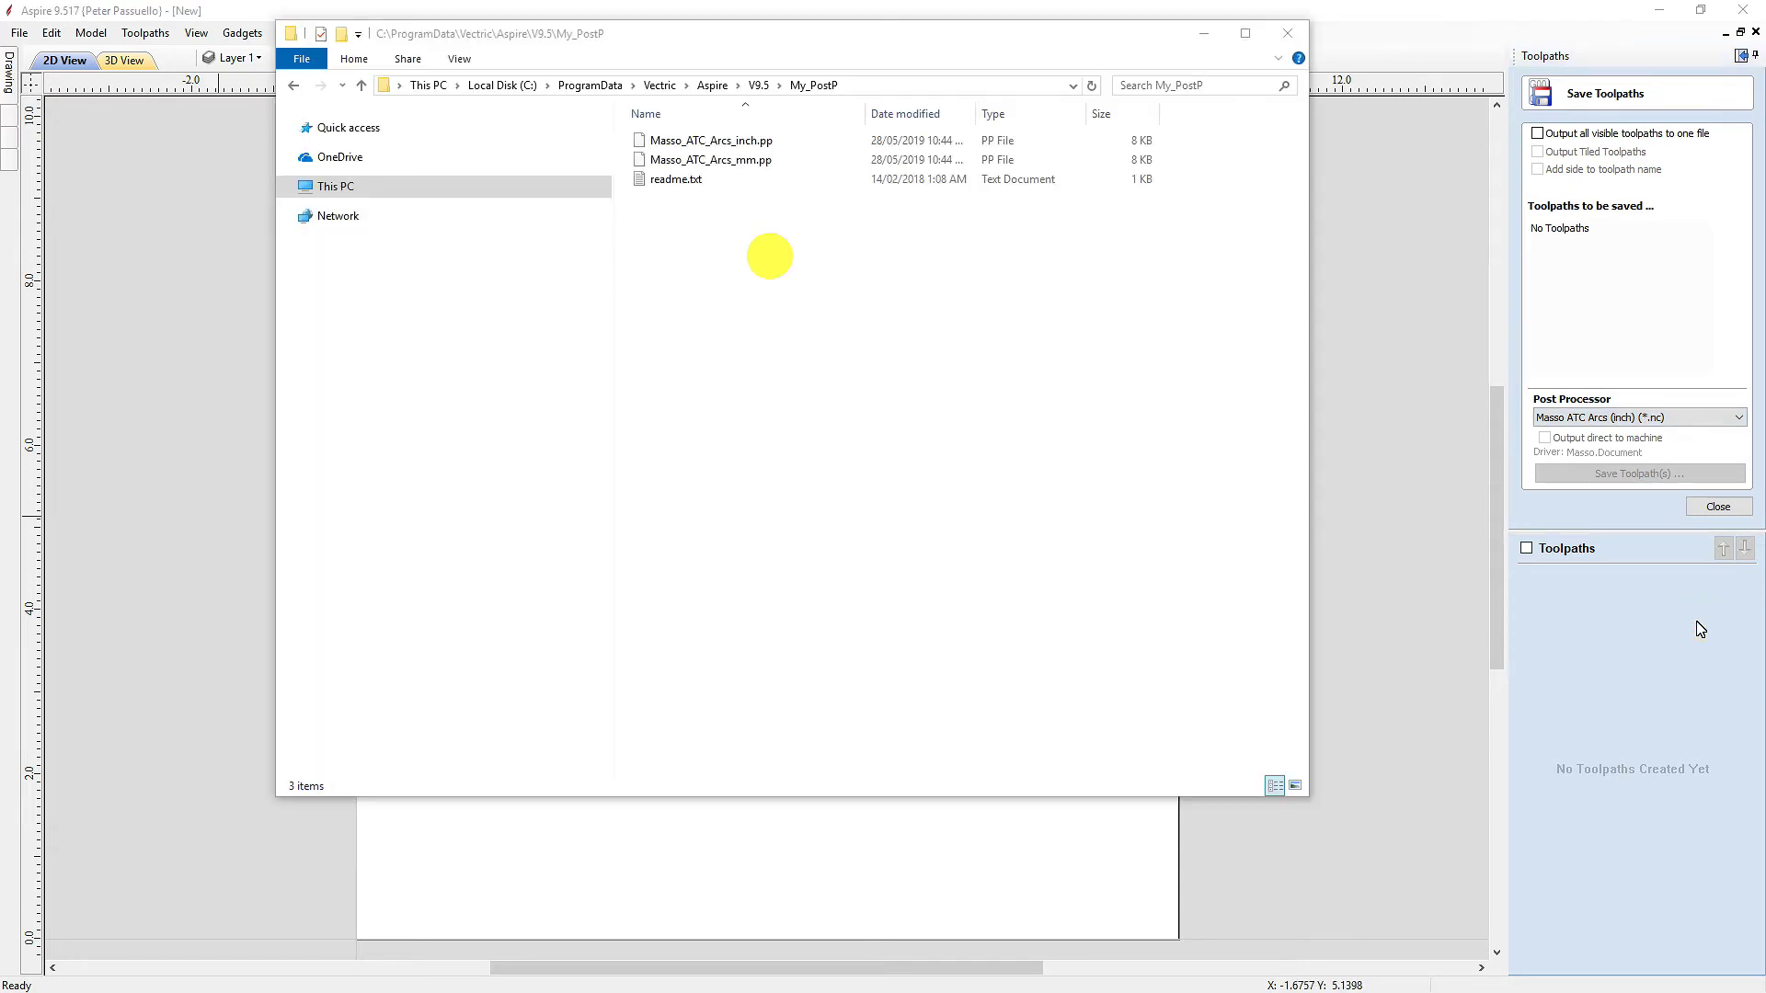
Move both Masso .pp files from My_PostP into PostP, then select Masso ATC Arcs (mm) (*.nc).
{"action": "left_click", "coordinate": [759, 142]}
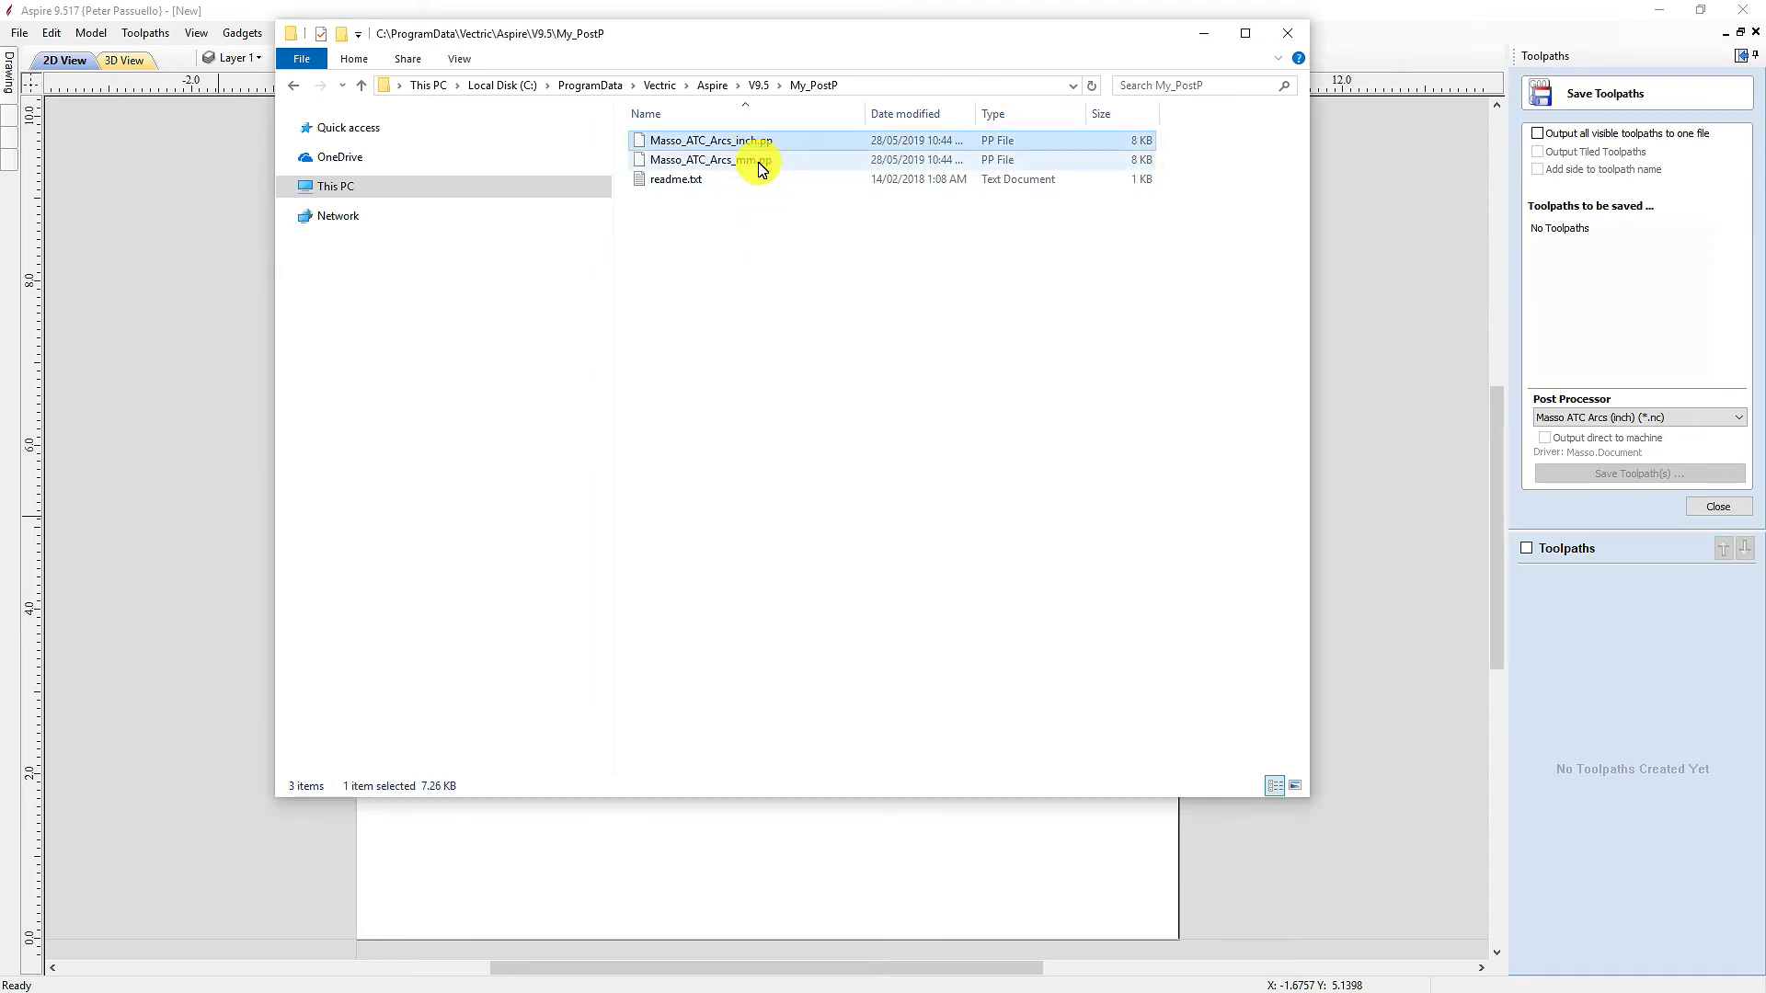
{"action": "left_click", "coordinate": [760, 162], "text": "shift"}
{"action": "key", "text": "Delete"}
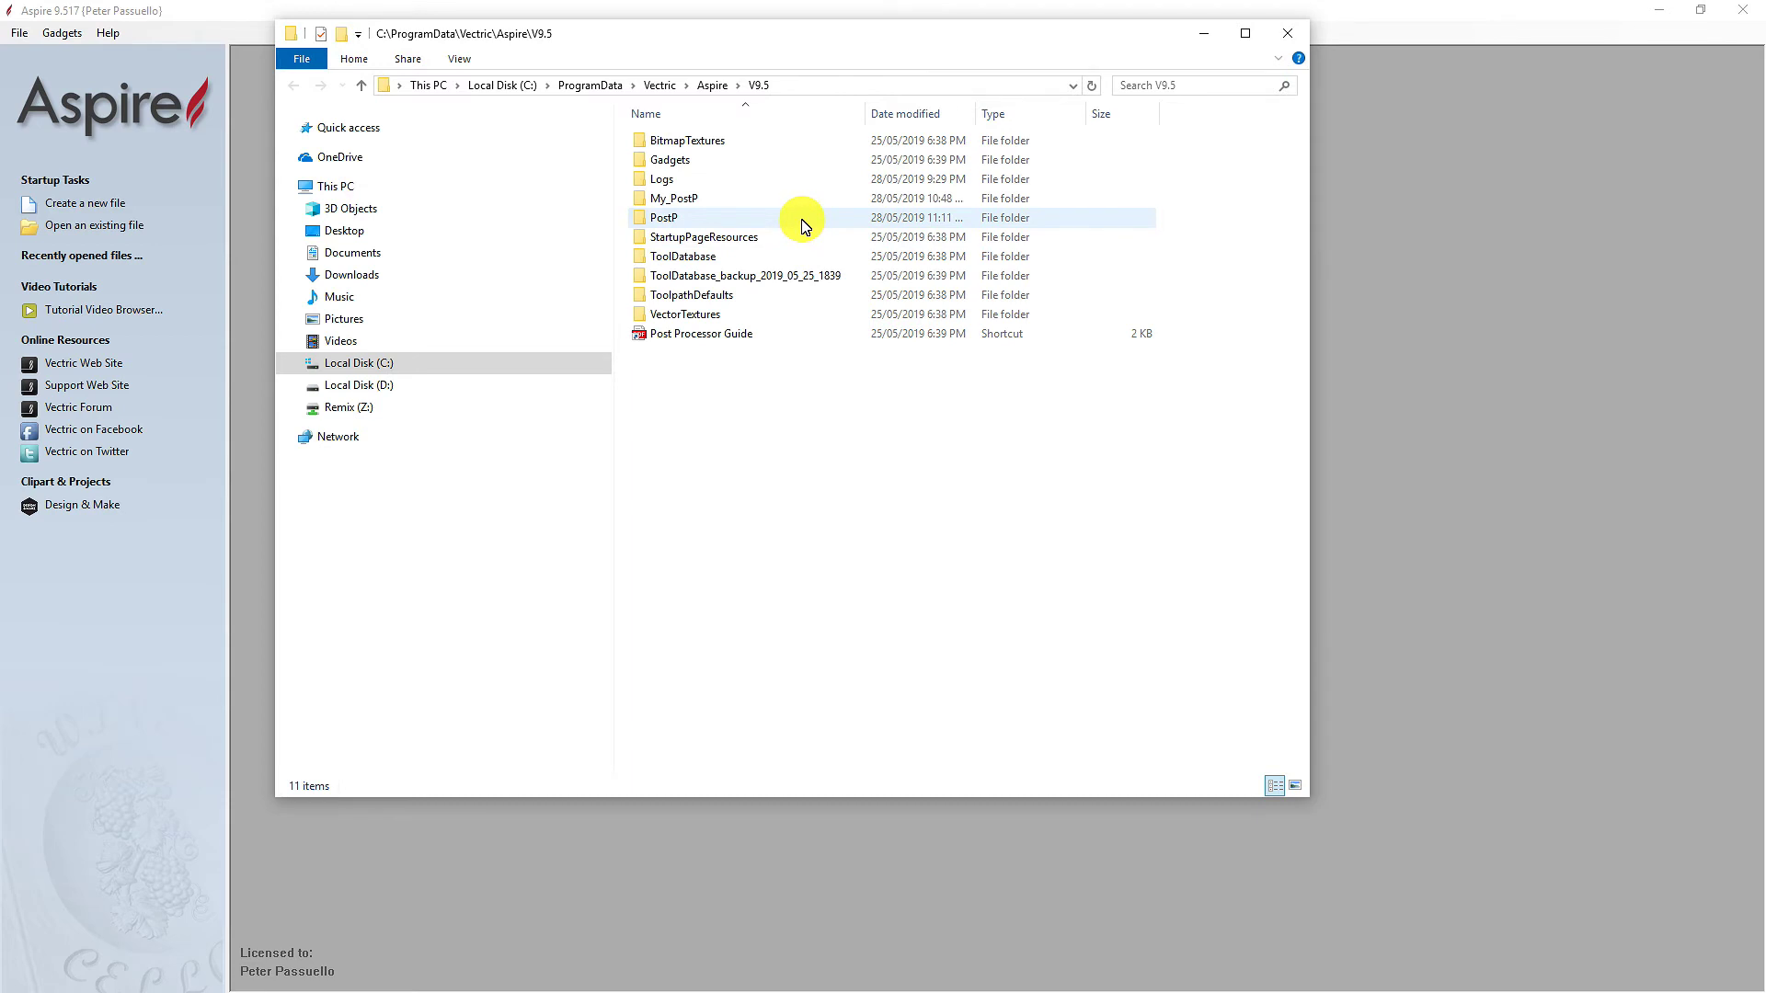
{"action": "double_click", "coordinate": [803, 225]}
{"action": "right_click", "coordinate": [835, 301]}
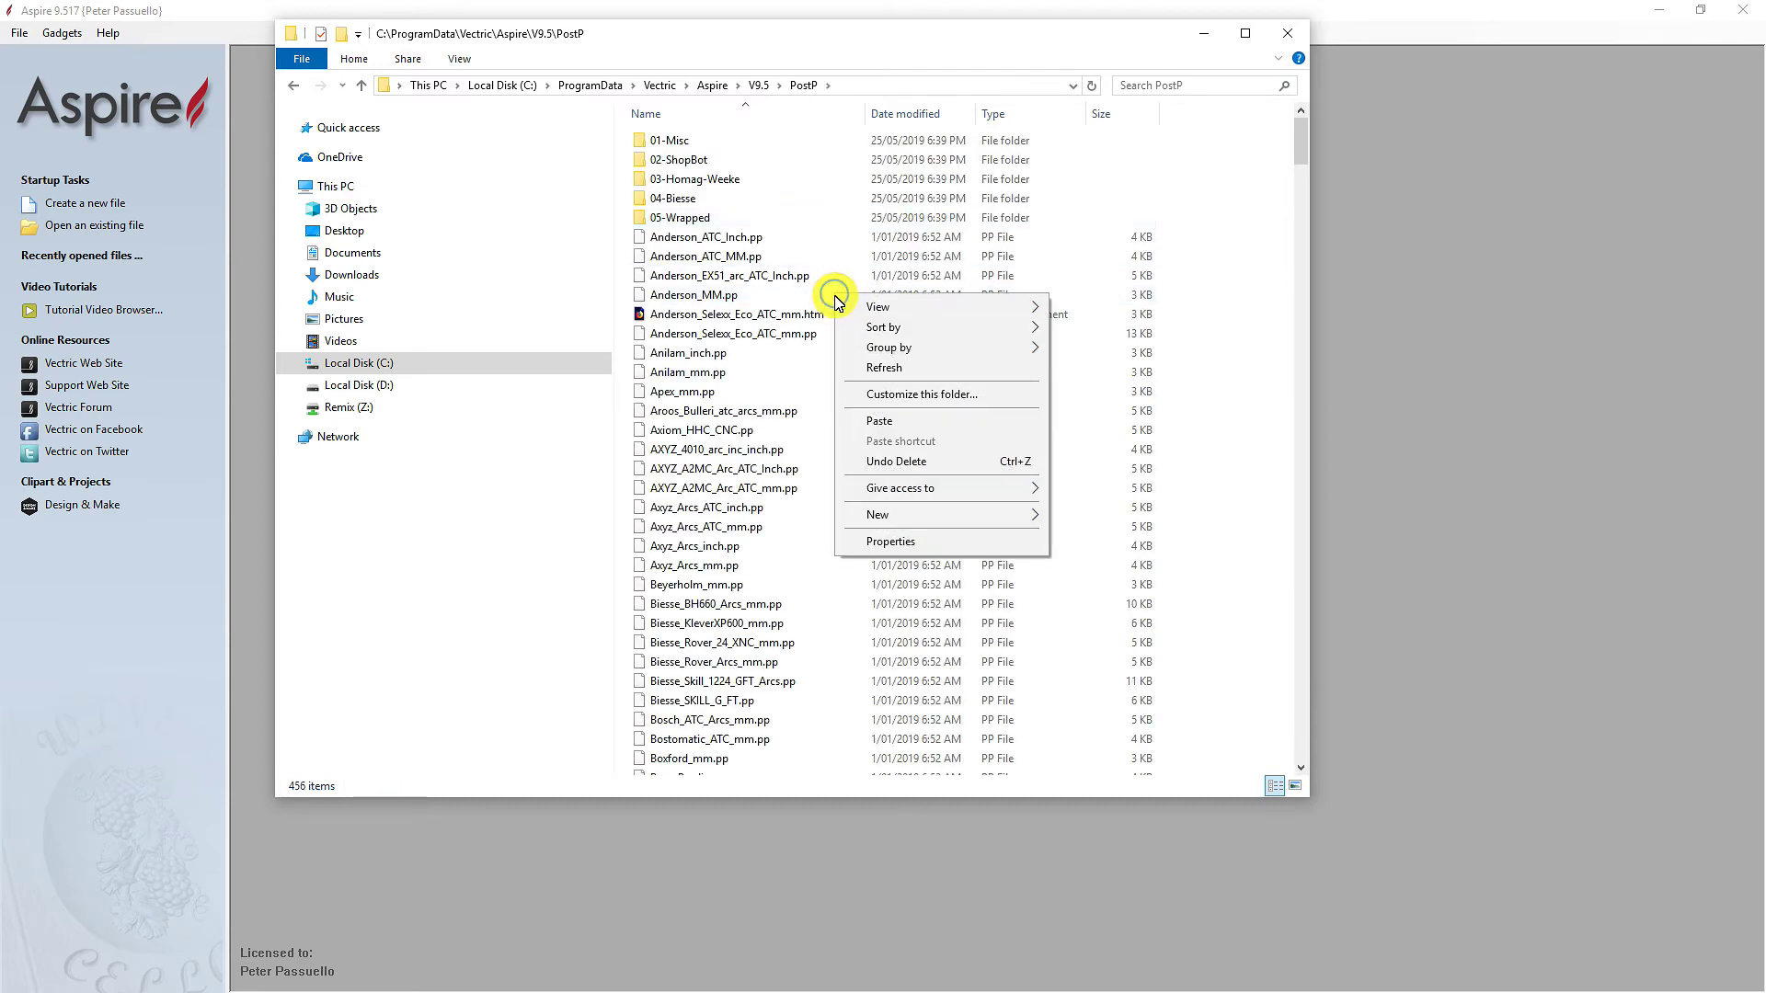
{"action": "left_click", "coordinate": [879, 422]}
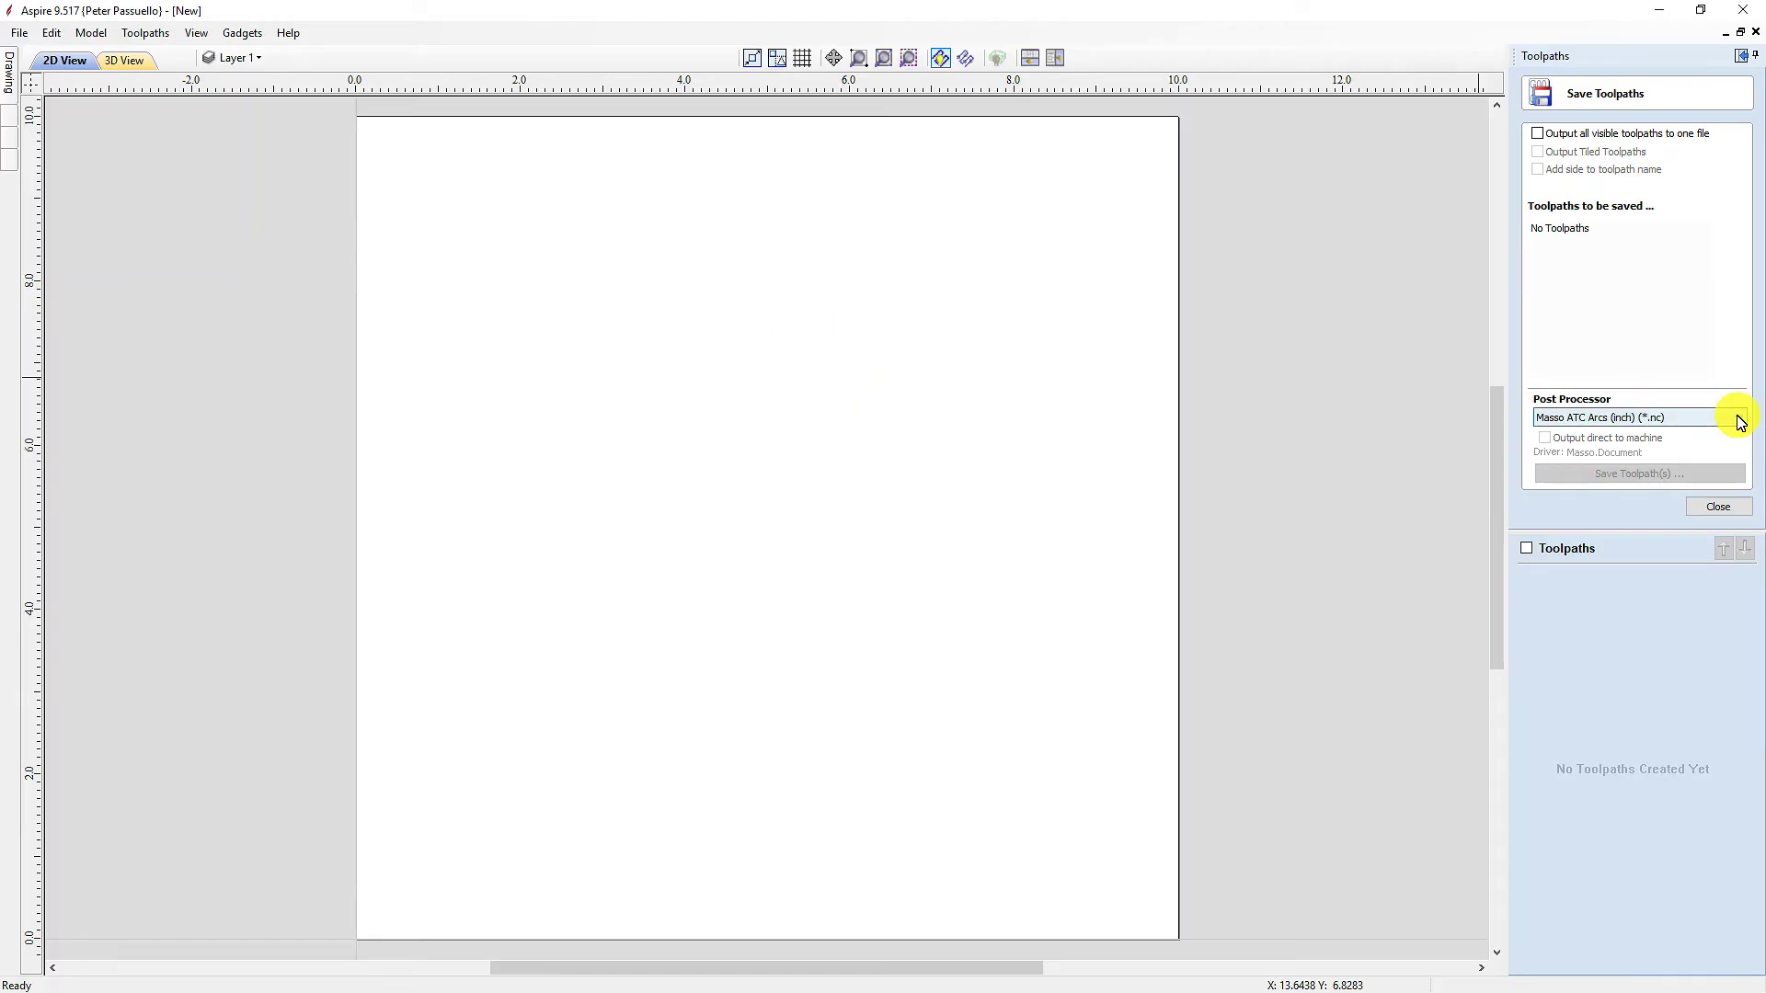
{"action": "left_click", "coordinate": [1741, 422]}
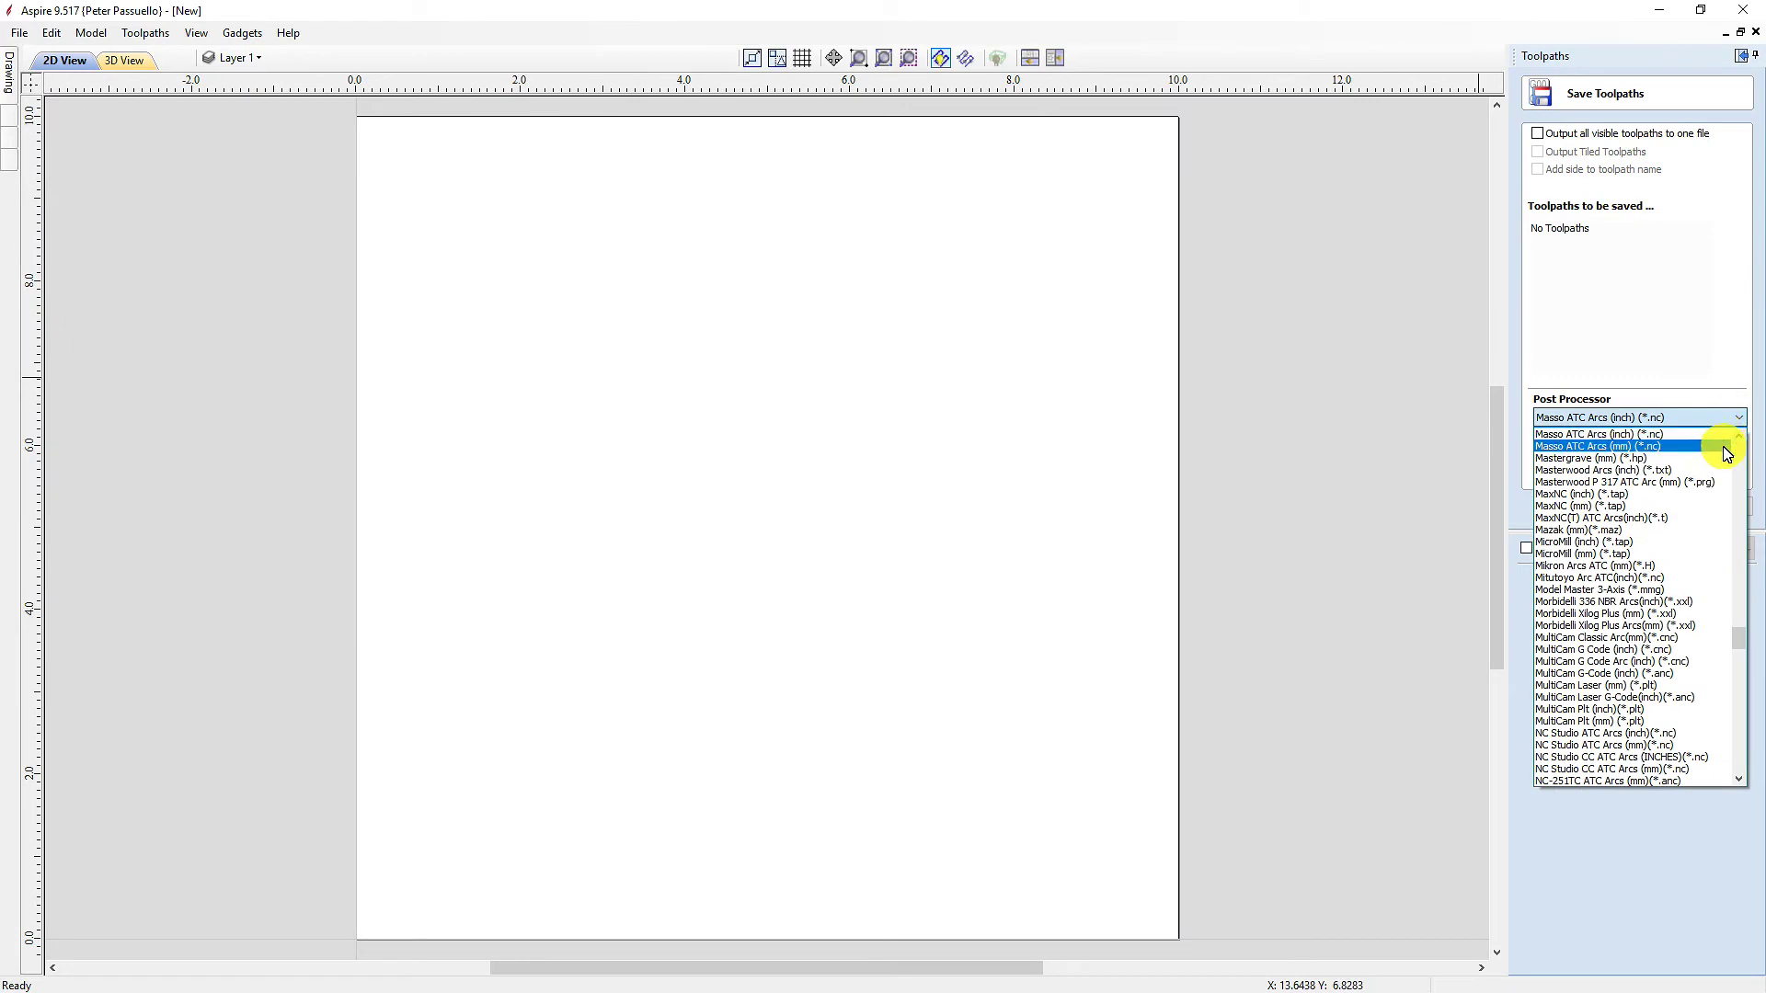
{"action": "left_click", "coordinate": [1725, 447]}
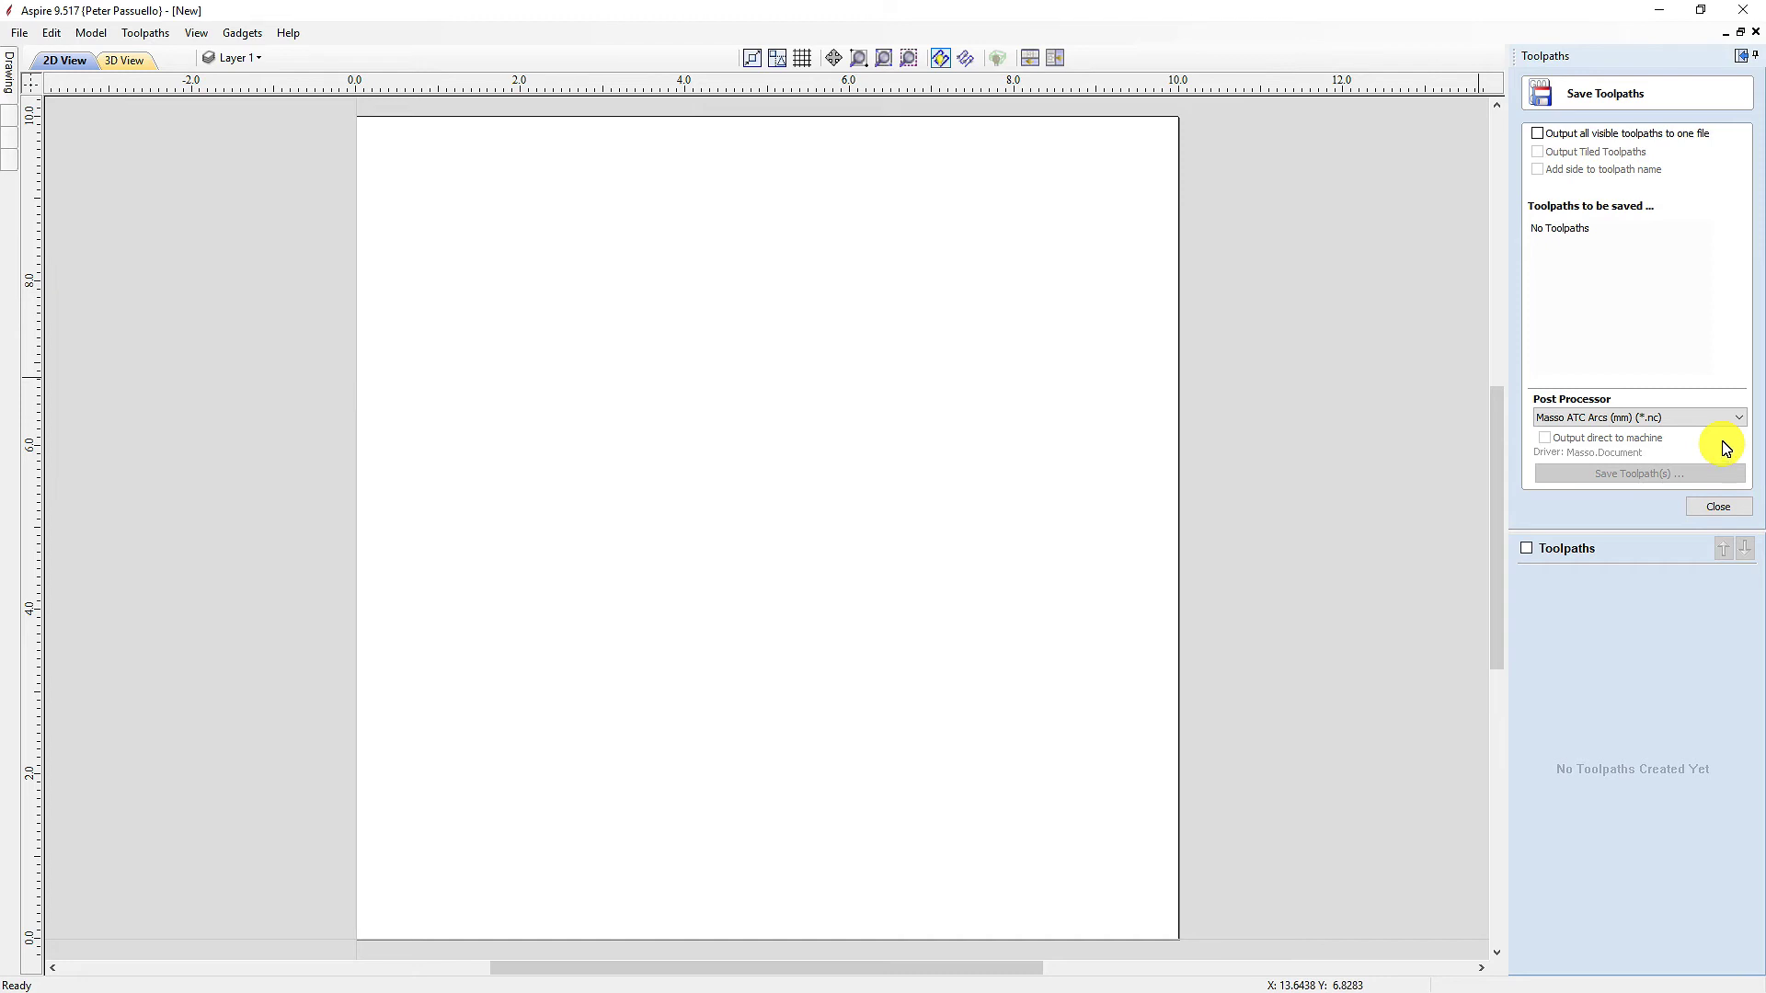
Download the PhotoVCarve post processor zip from the Vectric documentation page and open it.
{"action": "left_click", "coordinate": [1741, 13]}
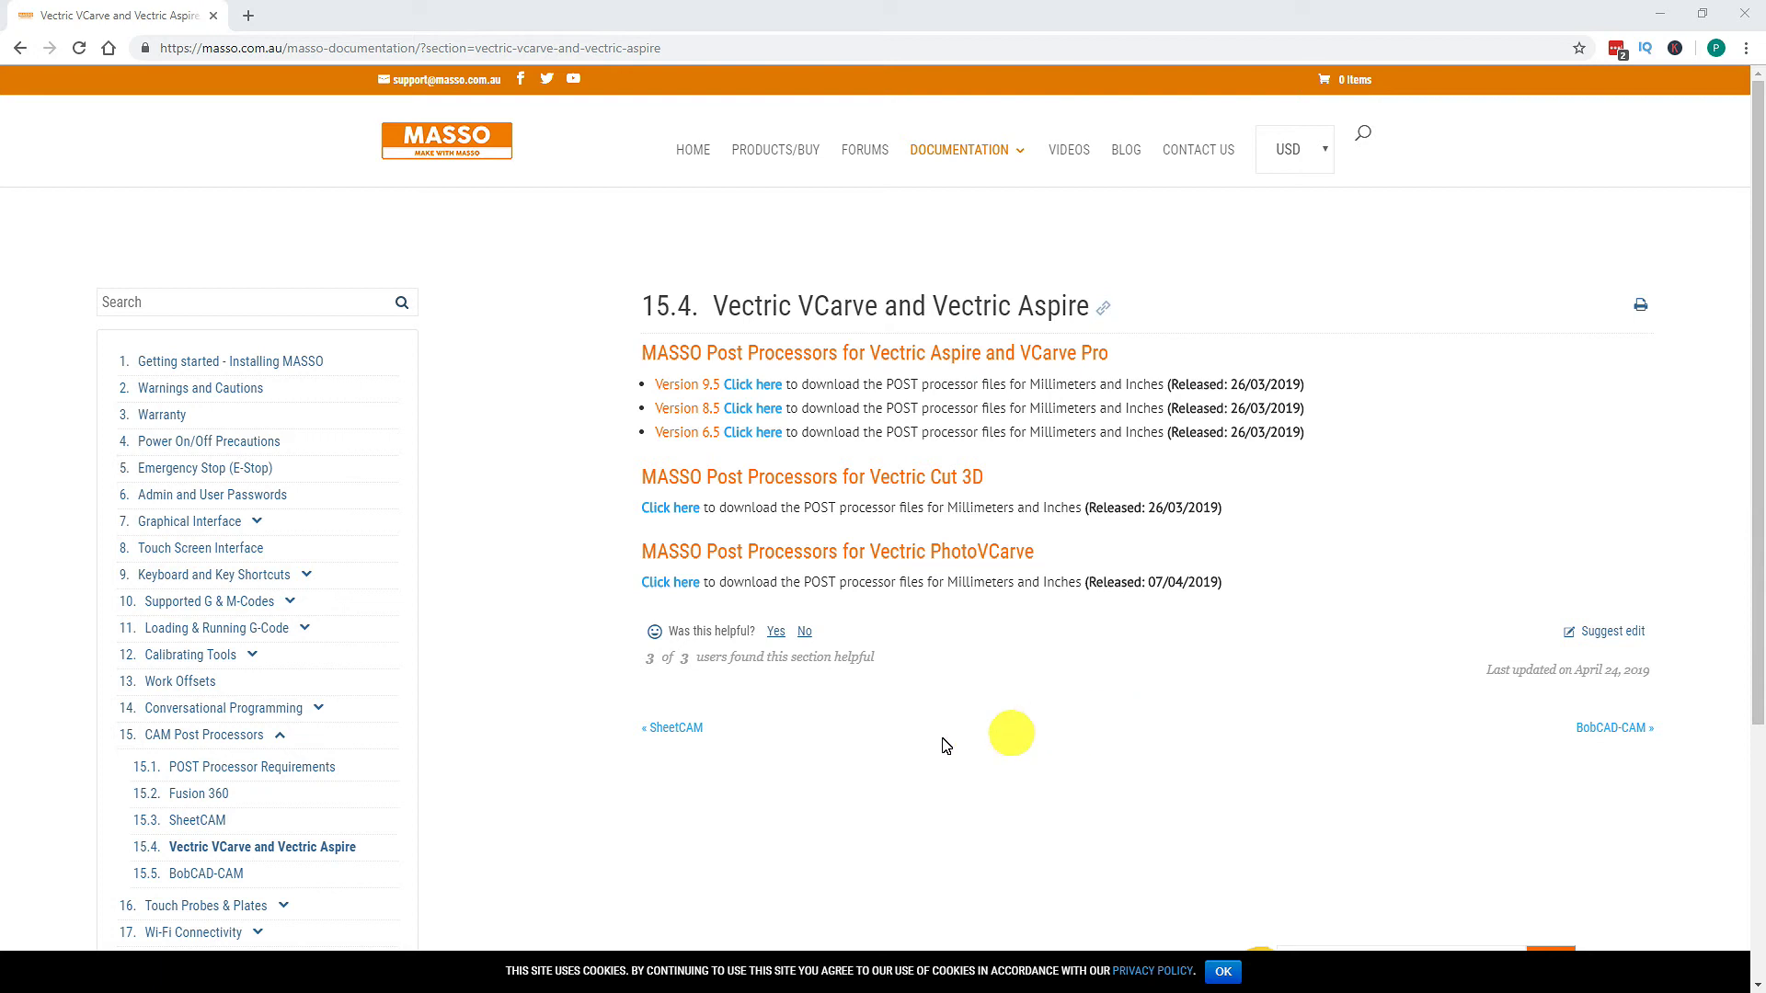
{"action": "left_click", "coordinate": [676, 586]}
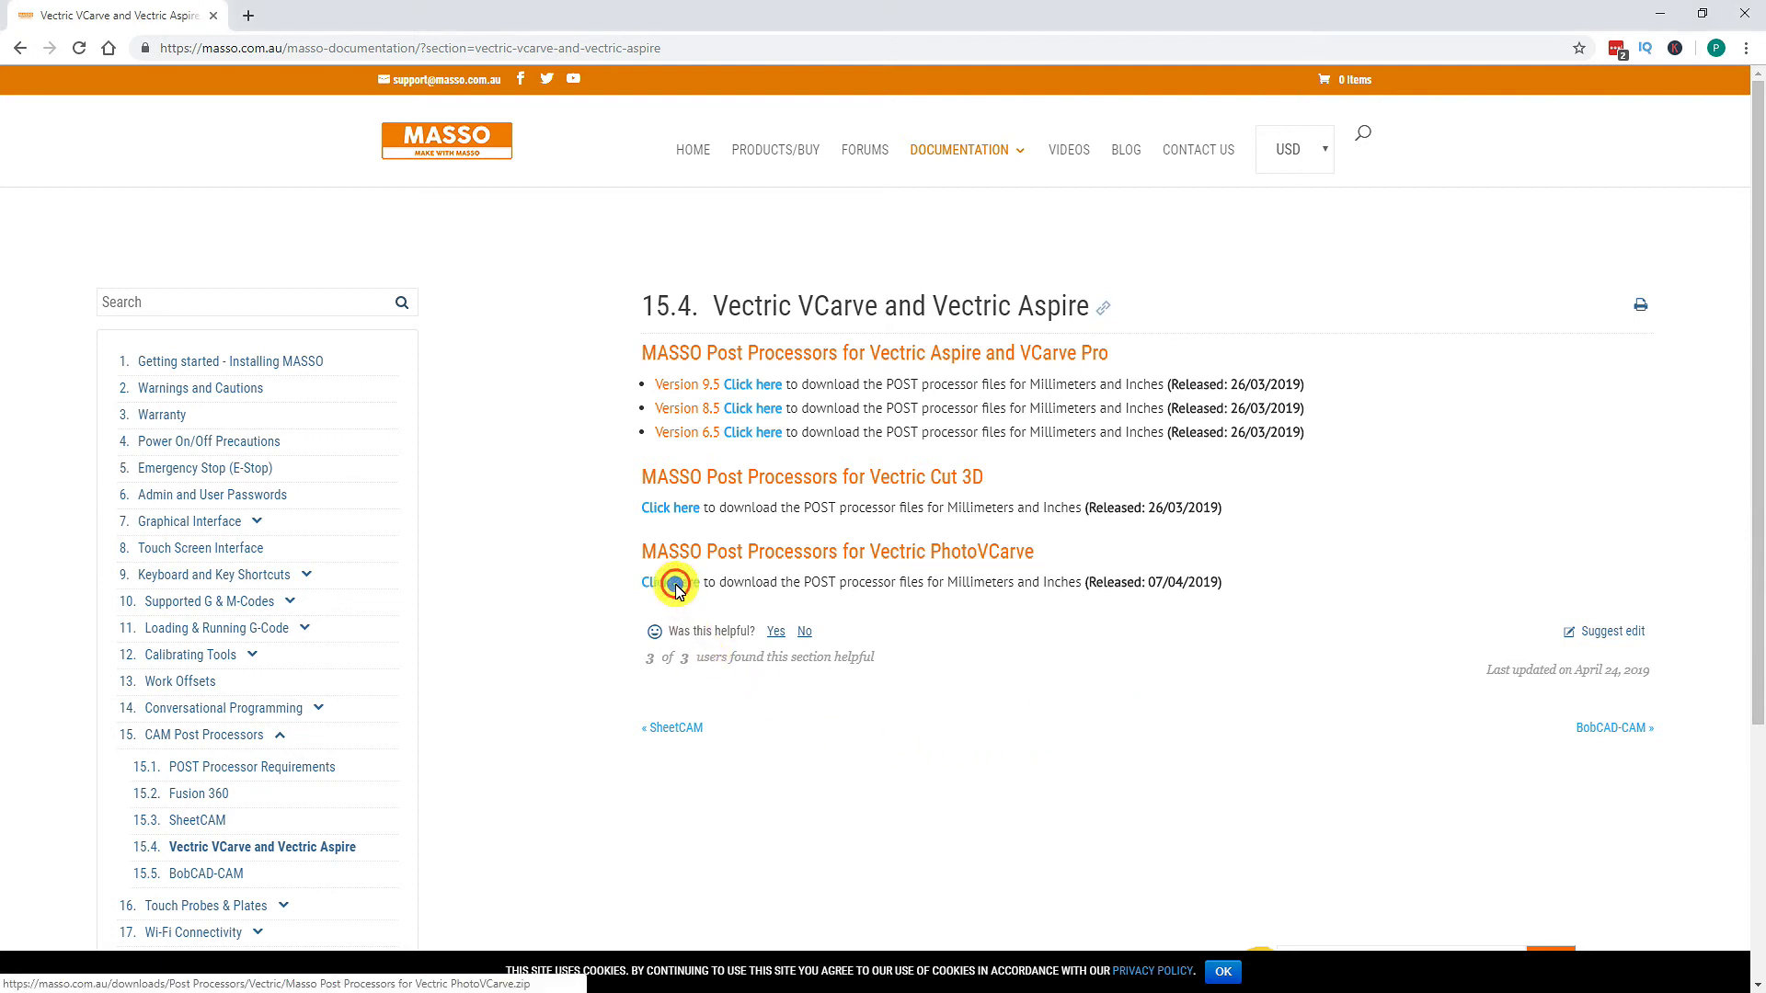
{"action": "left_click", "coordinate": [120, 972]}
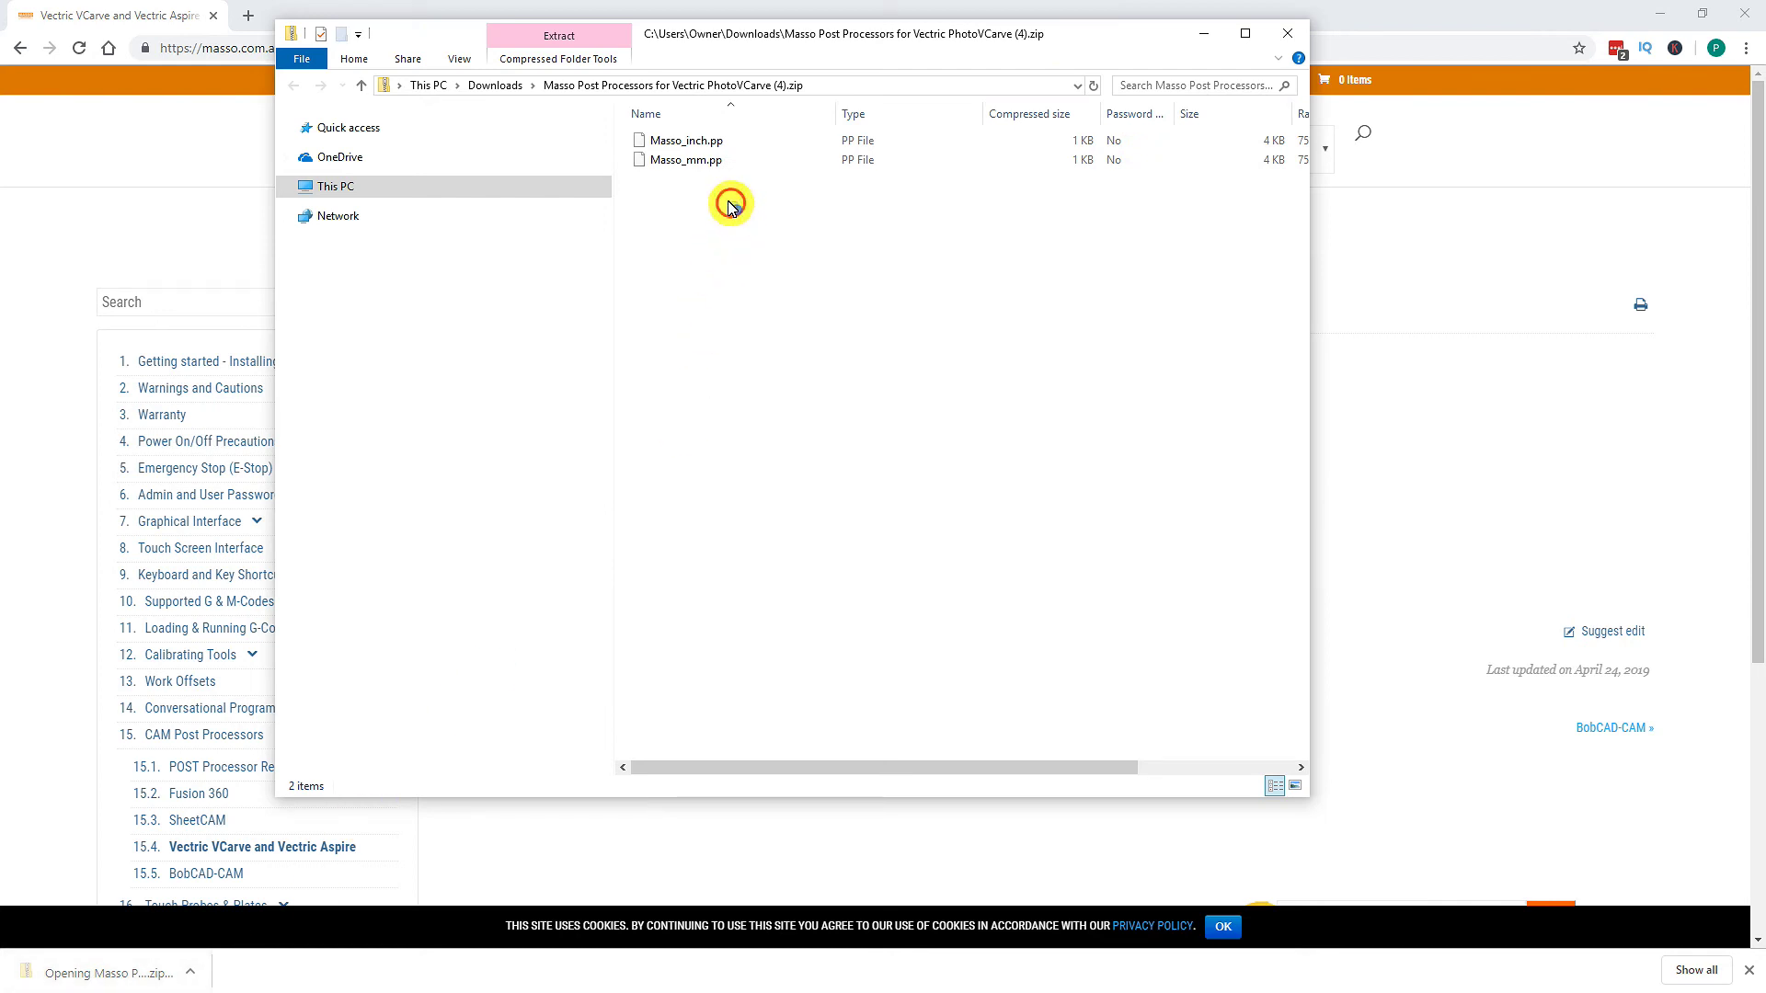
Copy Masso_inch.pp and Masso_mm.pp from the PhotoVCarve zip.
{"action": "left_click_drag", "start_coordinate": [730, 197], "coordinate": [669, 150]}
{"action": "right_click", "coordinate": [667, 152]}
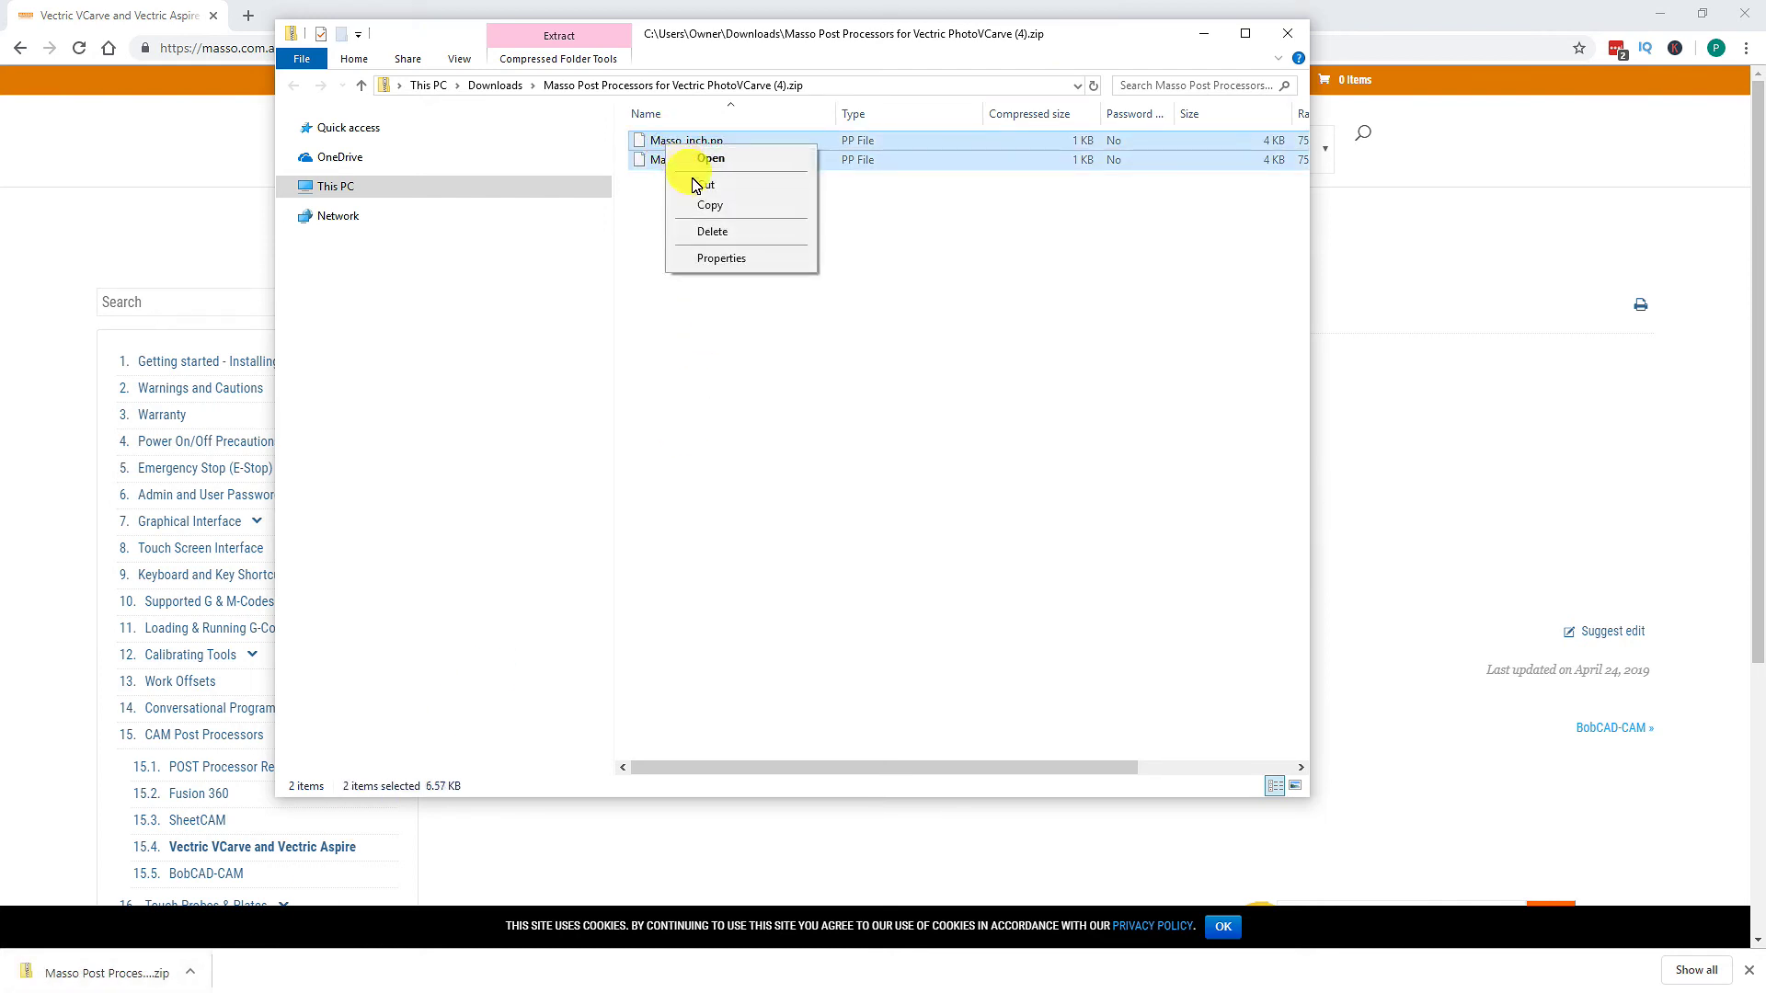
{"action": "left_click", "coordinate": [719, 210]}
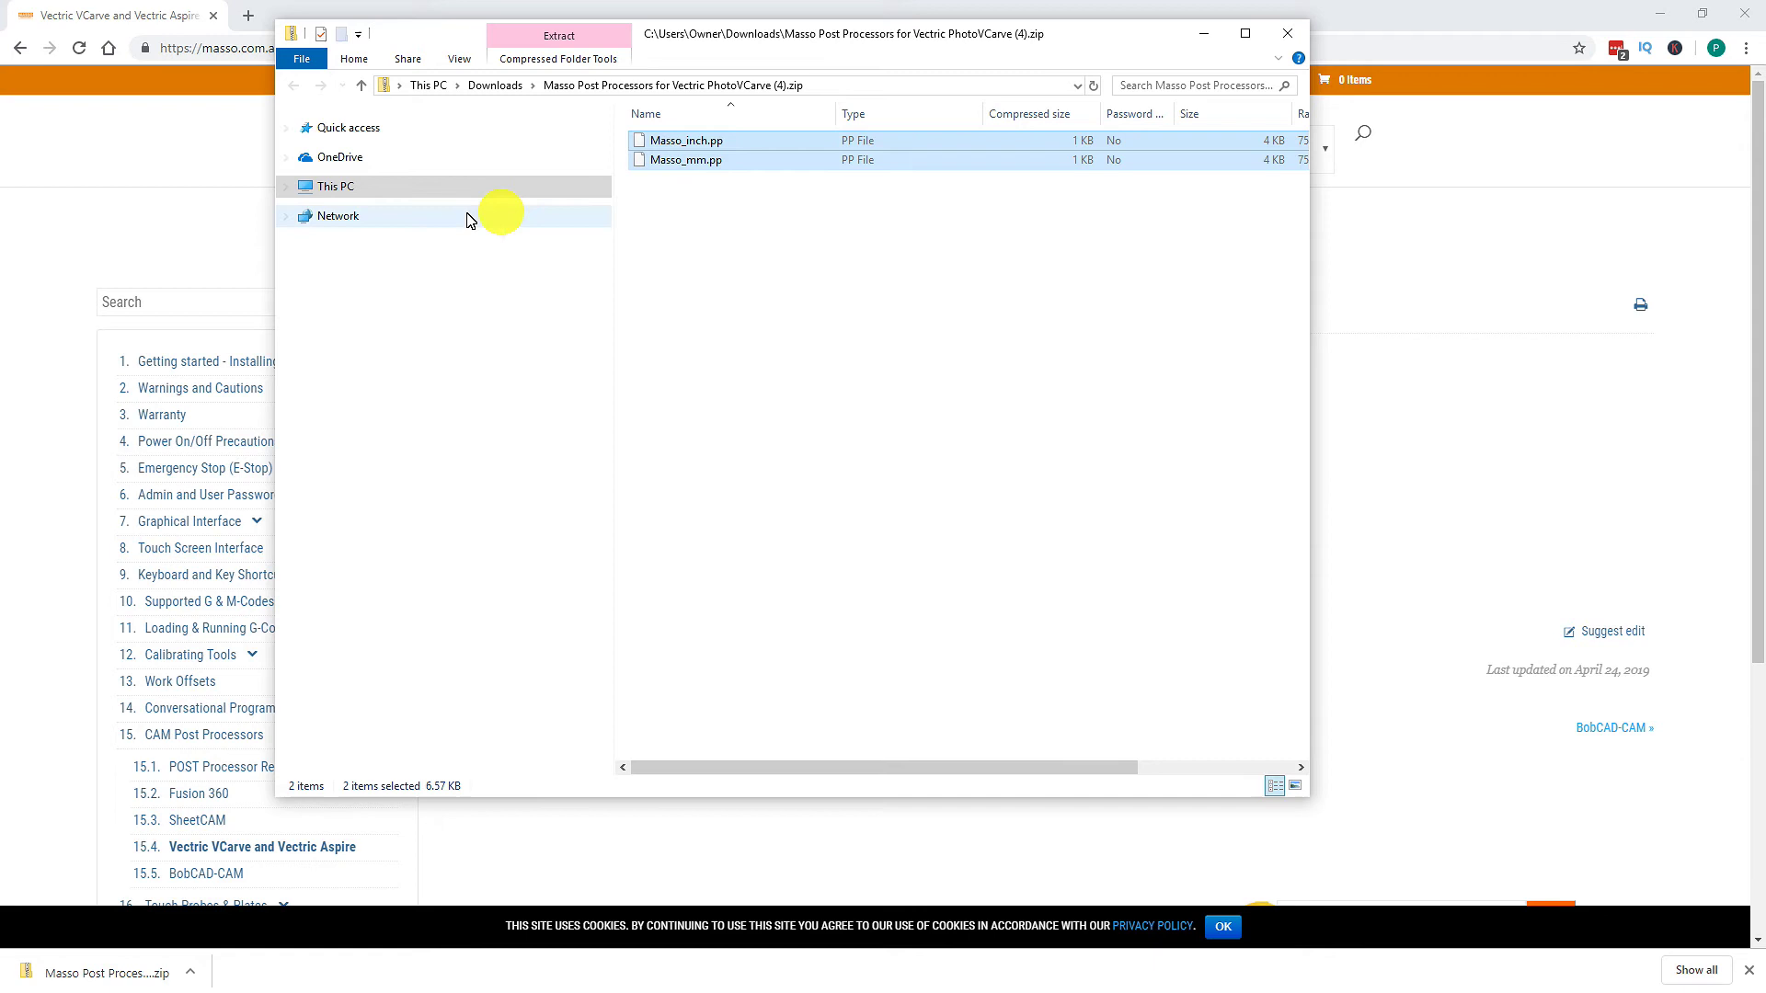
Paste them into C:\Program Files (x86)\PhotoVCarve\PostP and check PhotoVCarve's post list for Masso entries.
{"action": "left_click", "coordinate": [285, 187]}
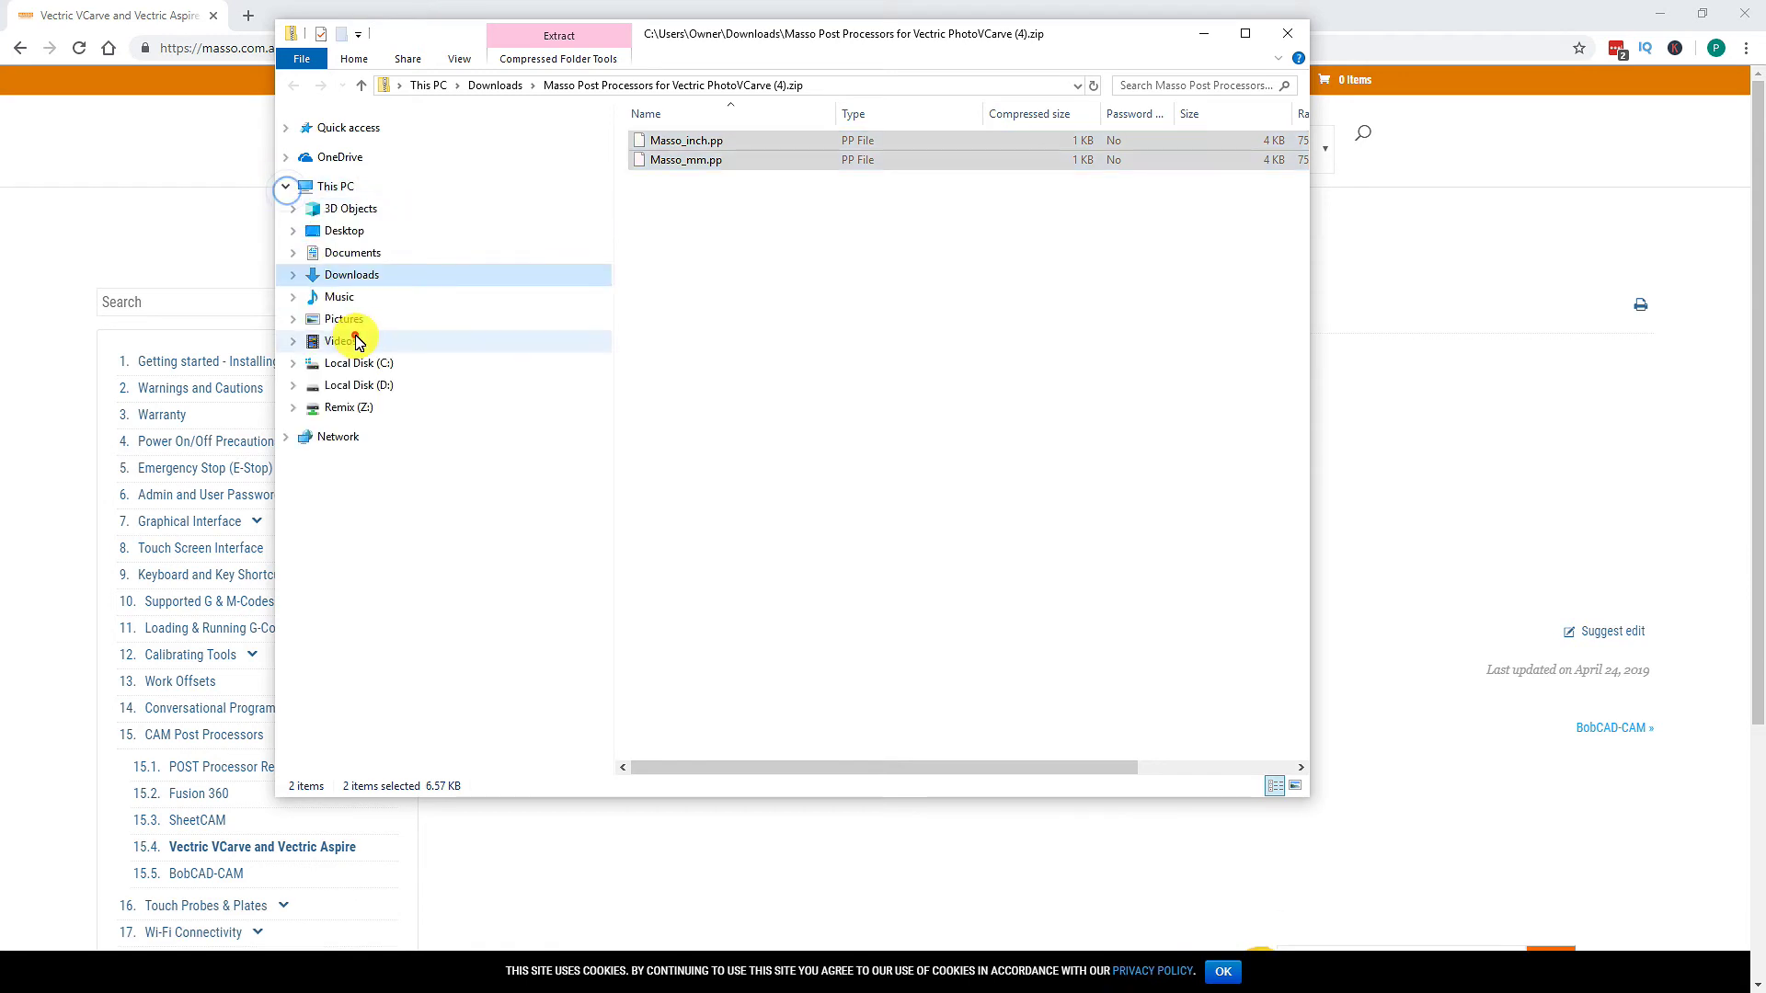
{"action": "left_click", "coordinate": [361, 372]}
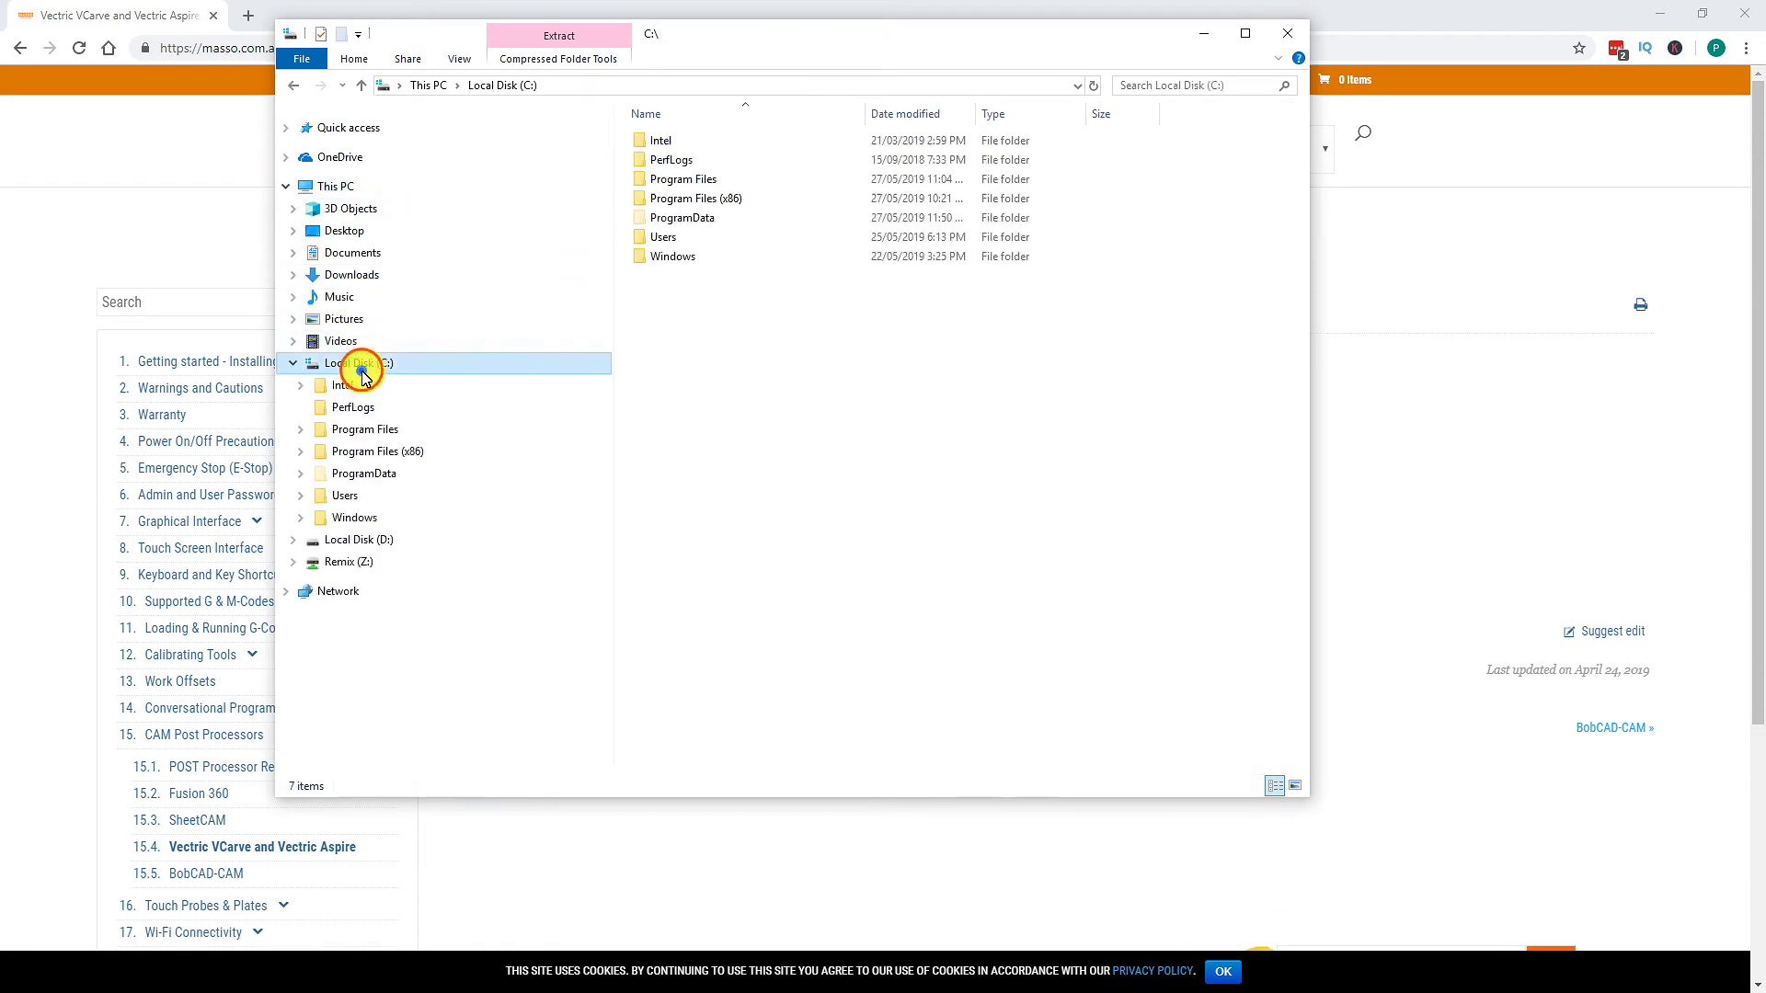
{"action": "double_click", "coordinate": [682, 200]}
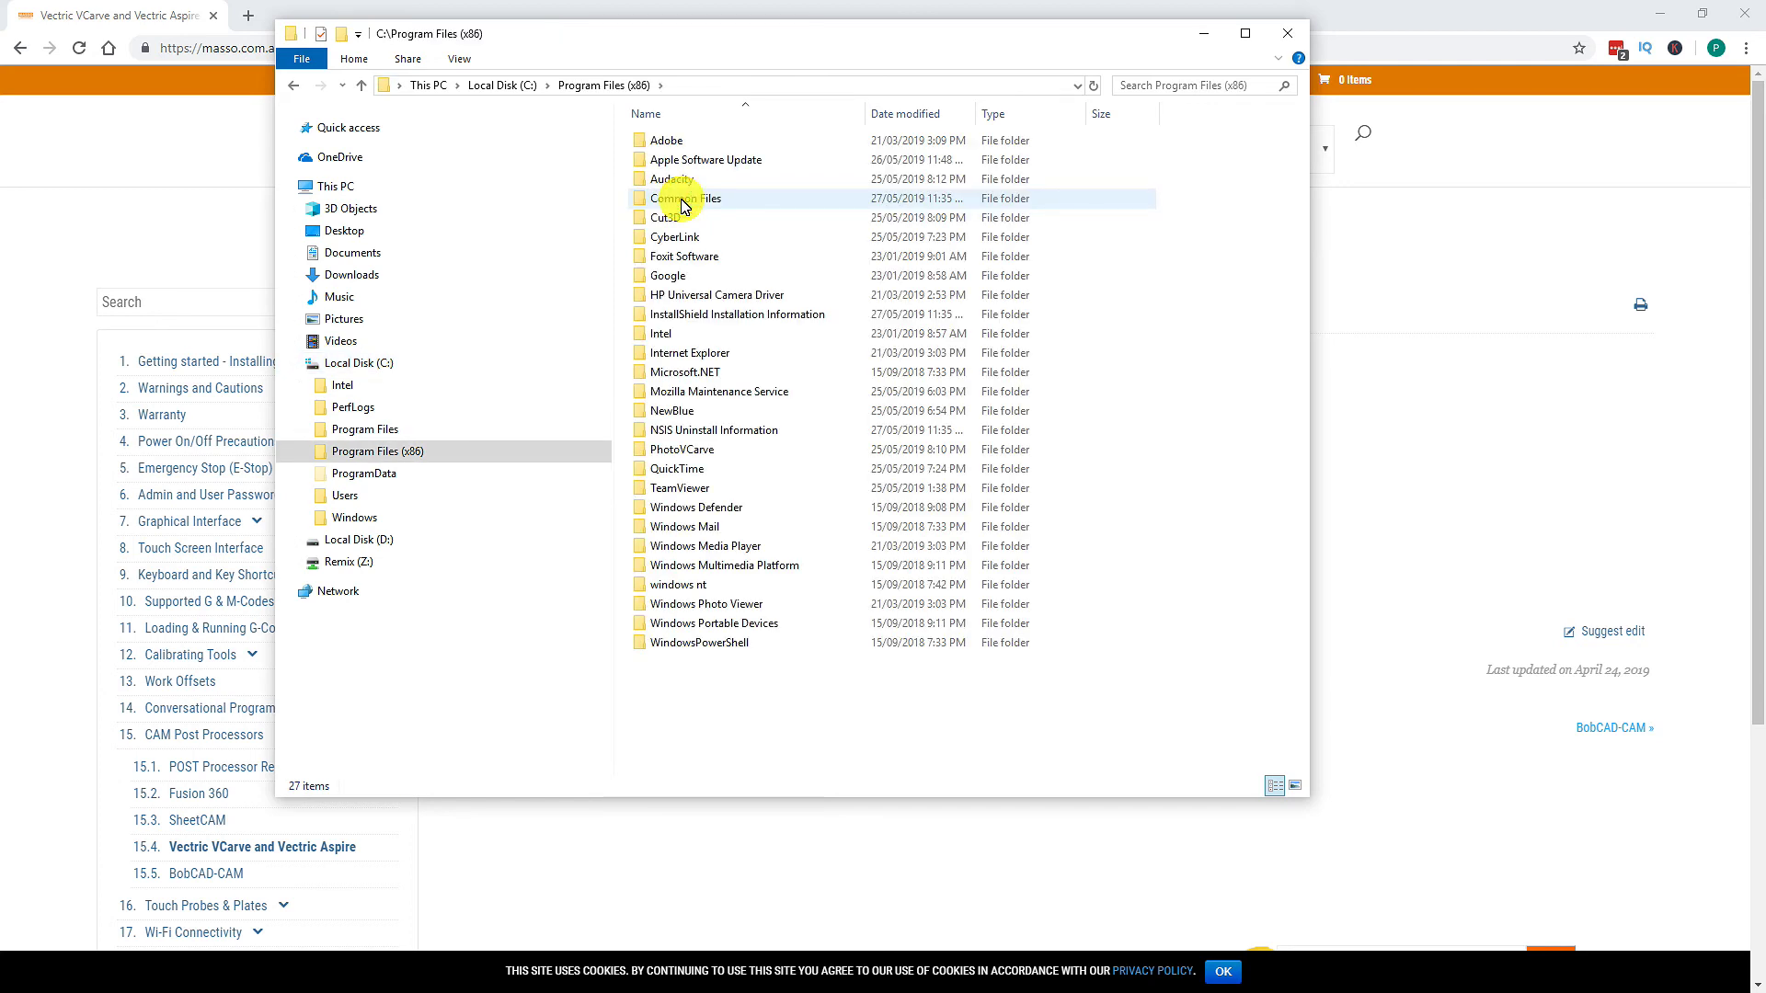
{"action": "double_click", "coordinate": [686, 450]}
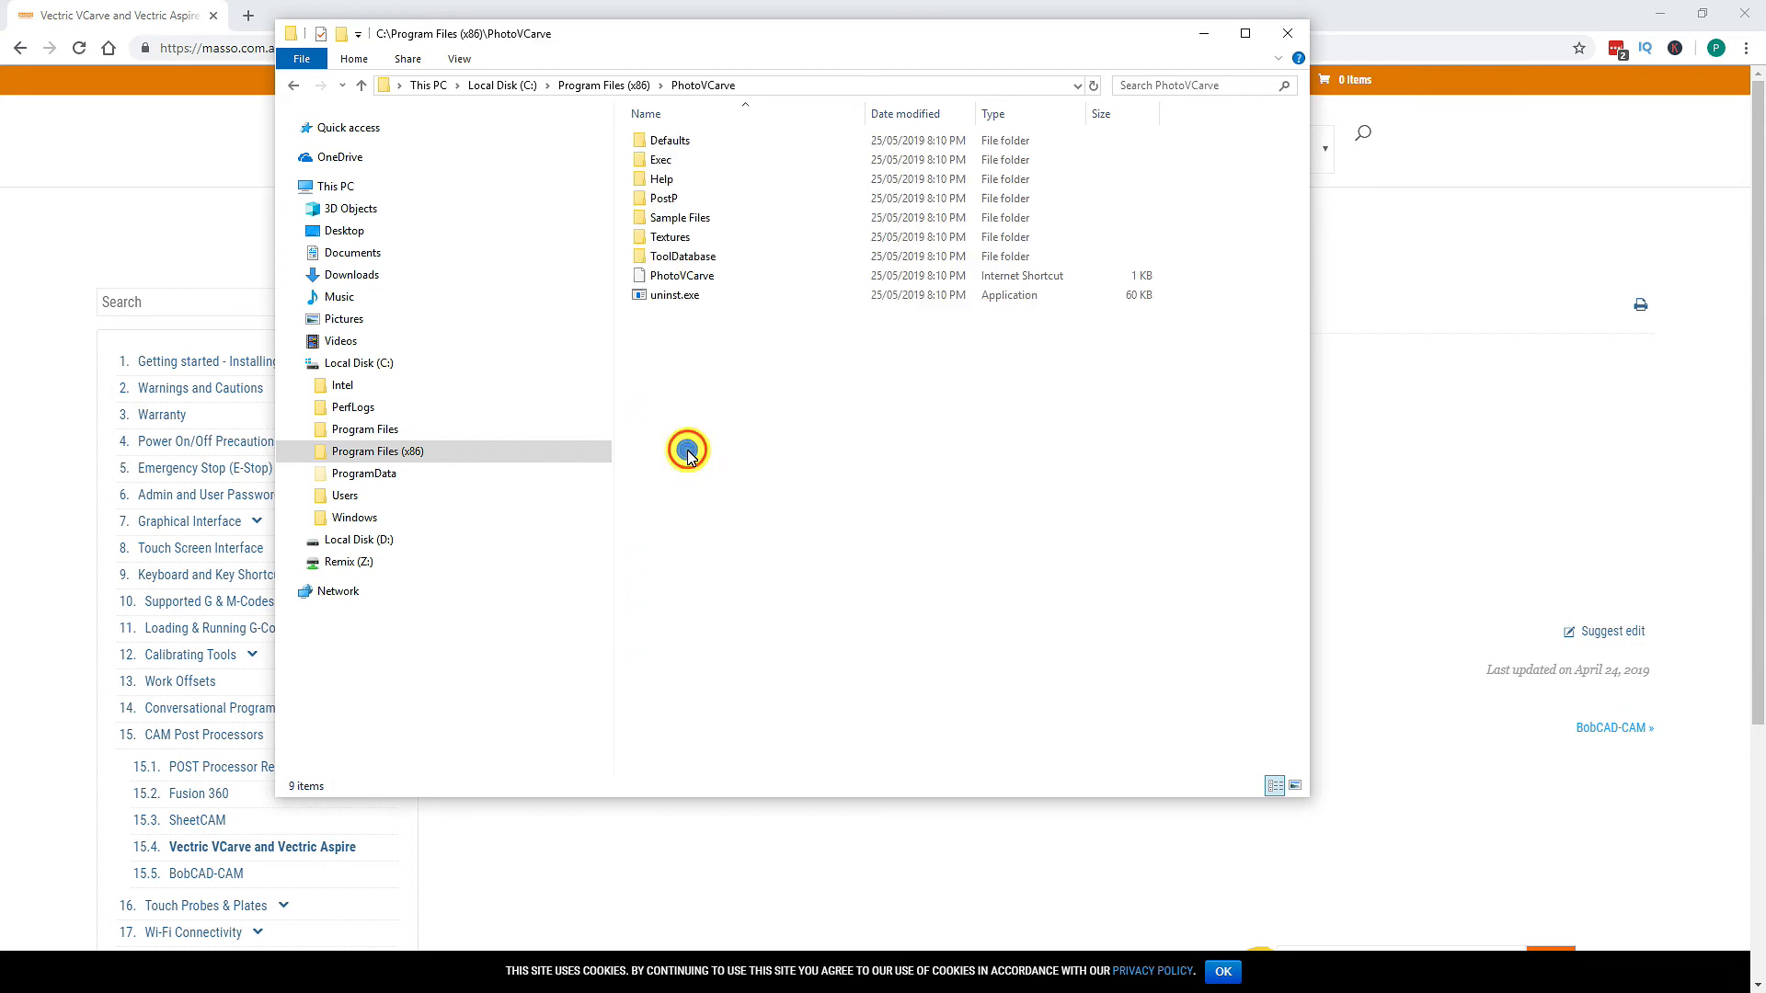
{"action": "double_click", "coordinate": [673, 201]}
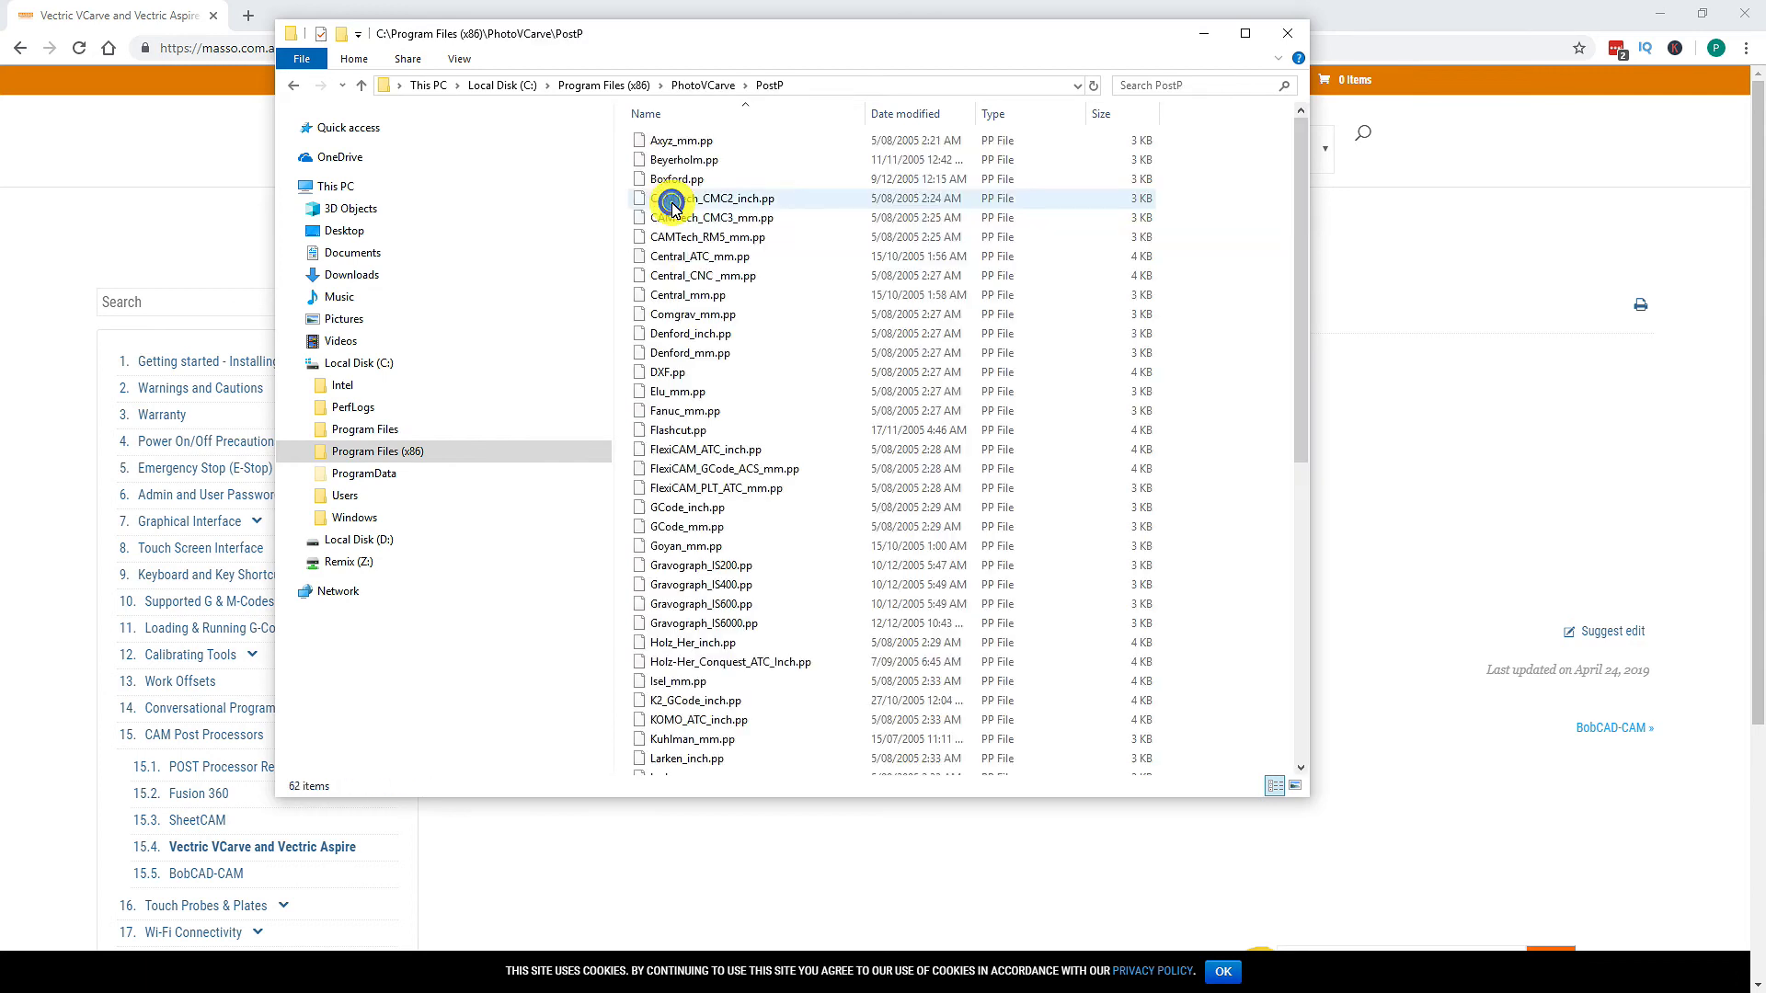
{"action": "right_click", "coordinate": [818, 351]}
{"action": "left_click", "coordinate": [856, 474]}
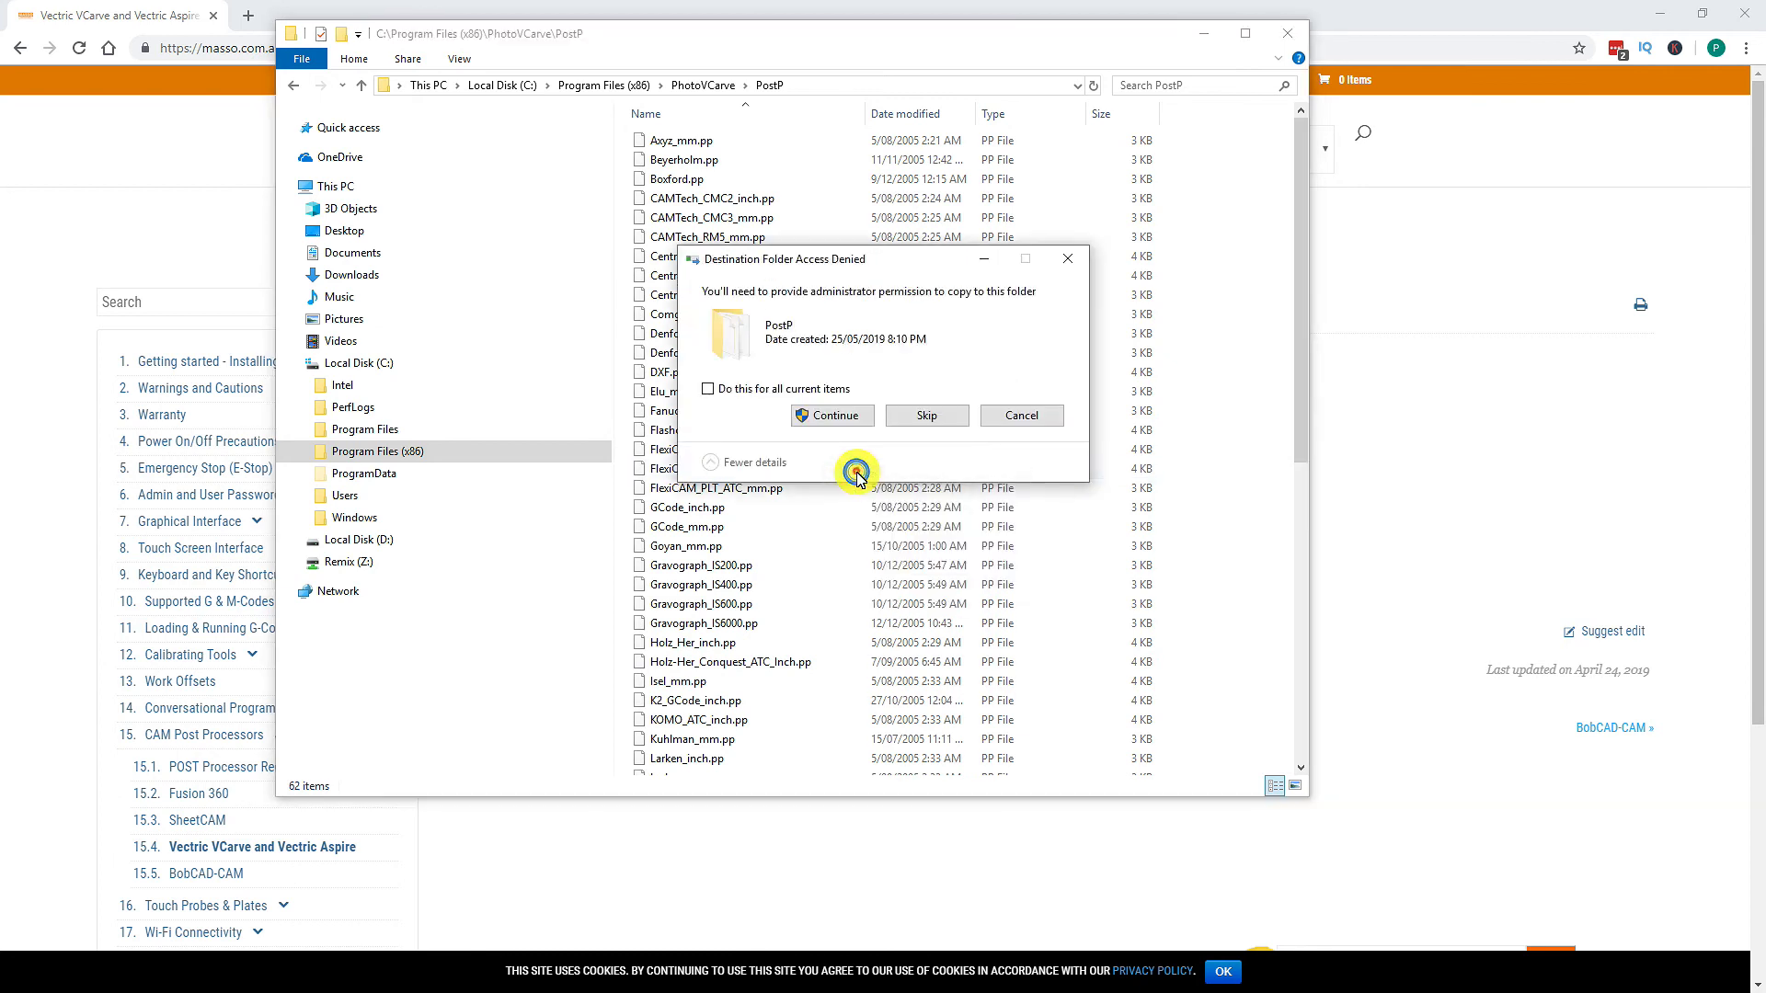
{"action": "left_click", "coordinate": [844, 415]}
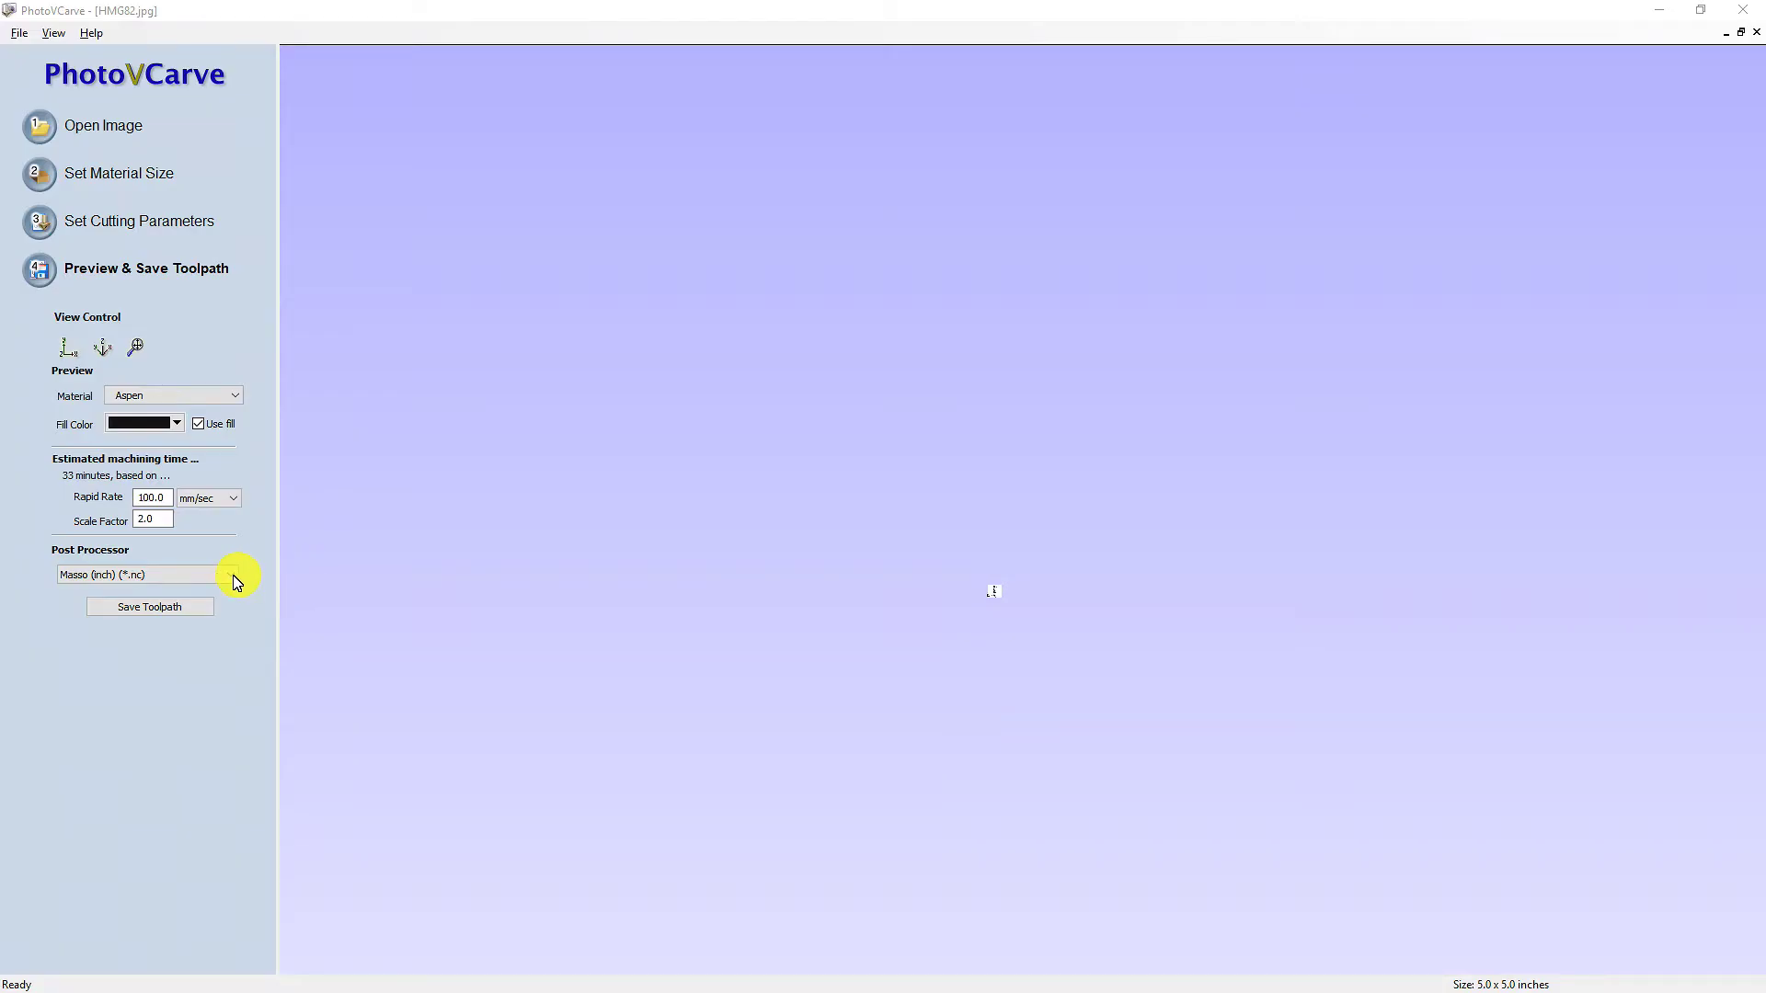
{"action": "left_click", "coordinate": [236, 581]}
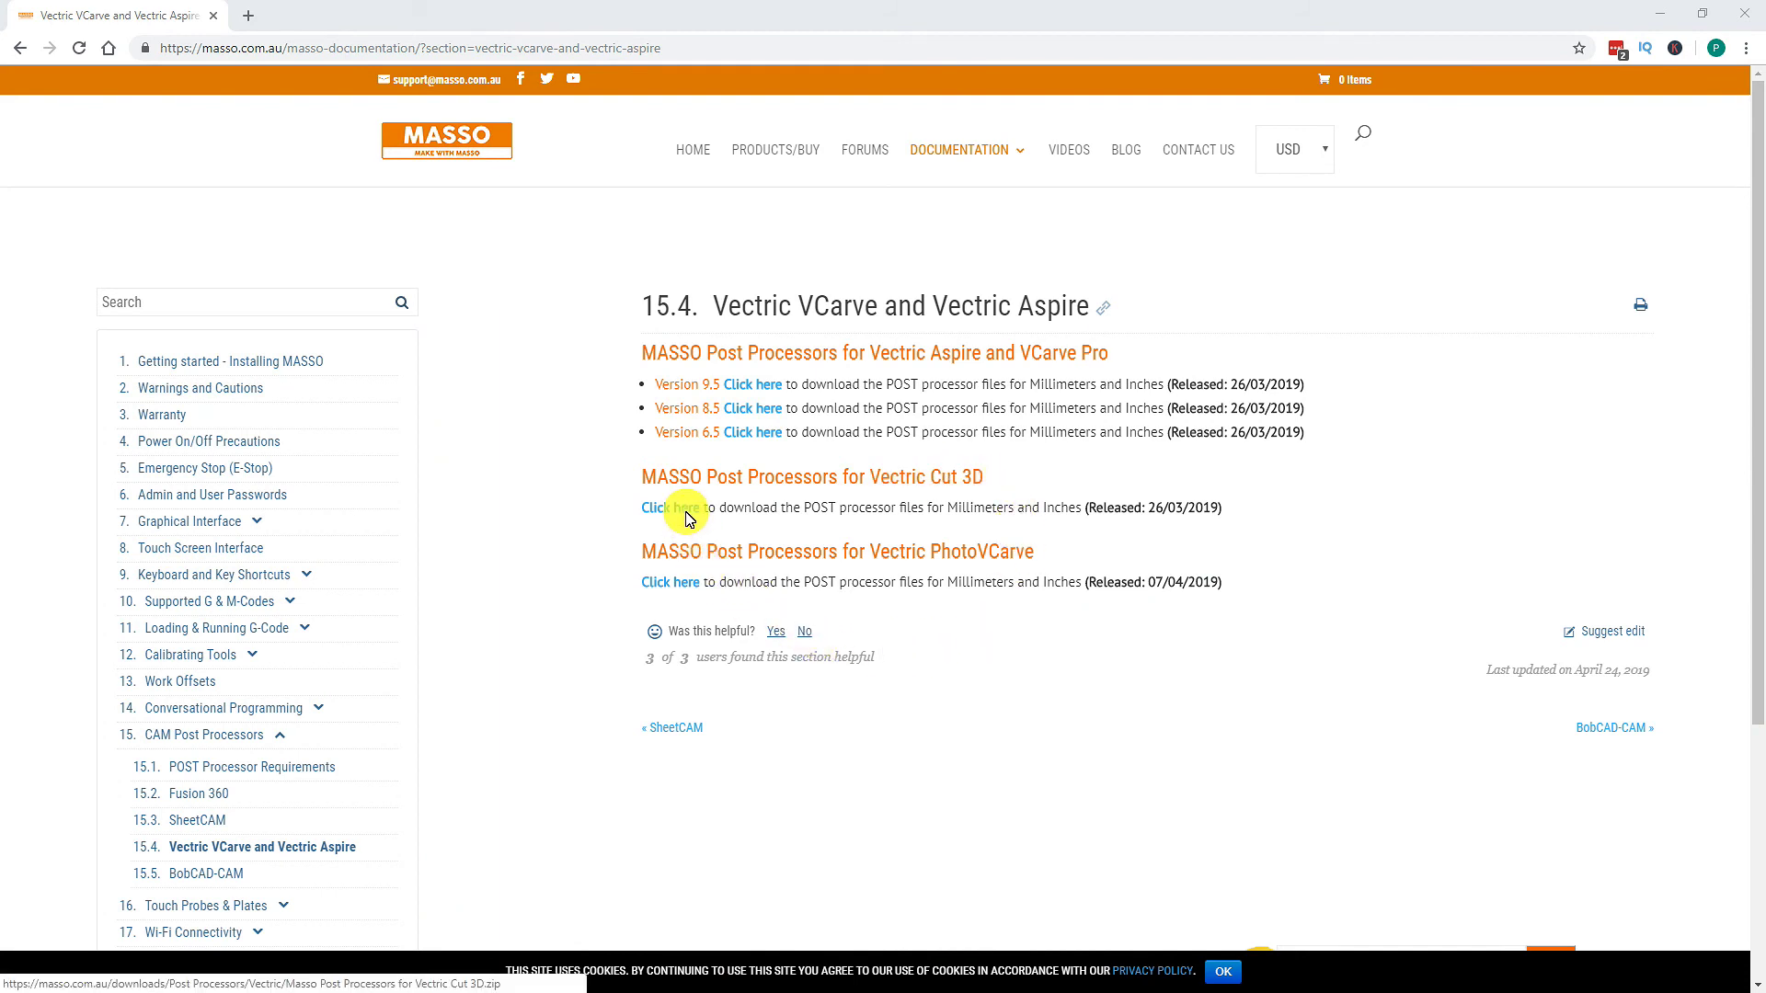
Download the Cut 3D post processor zip and copy both Masso ATC Arcs .pp files.
{"action": "left_click", "coordinate": [686, 512]}
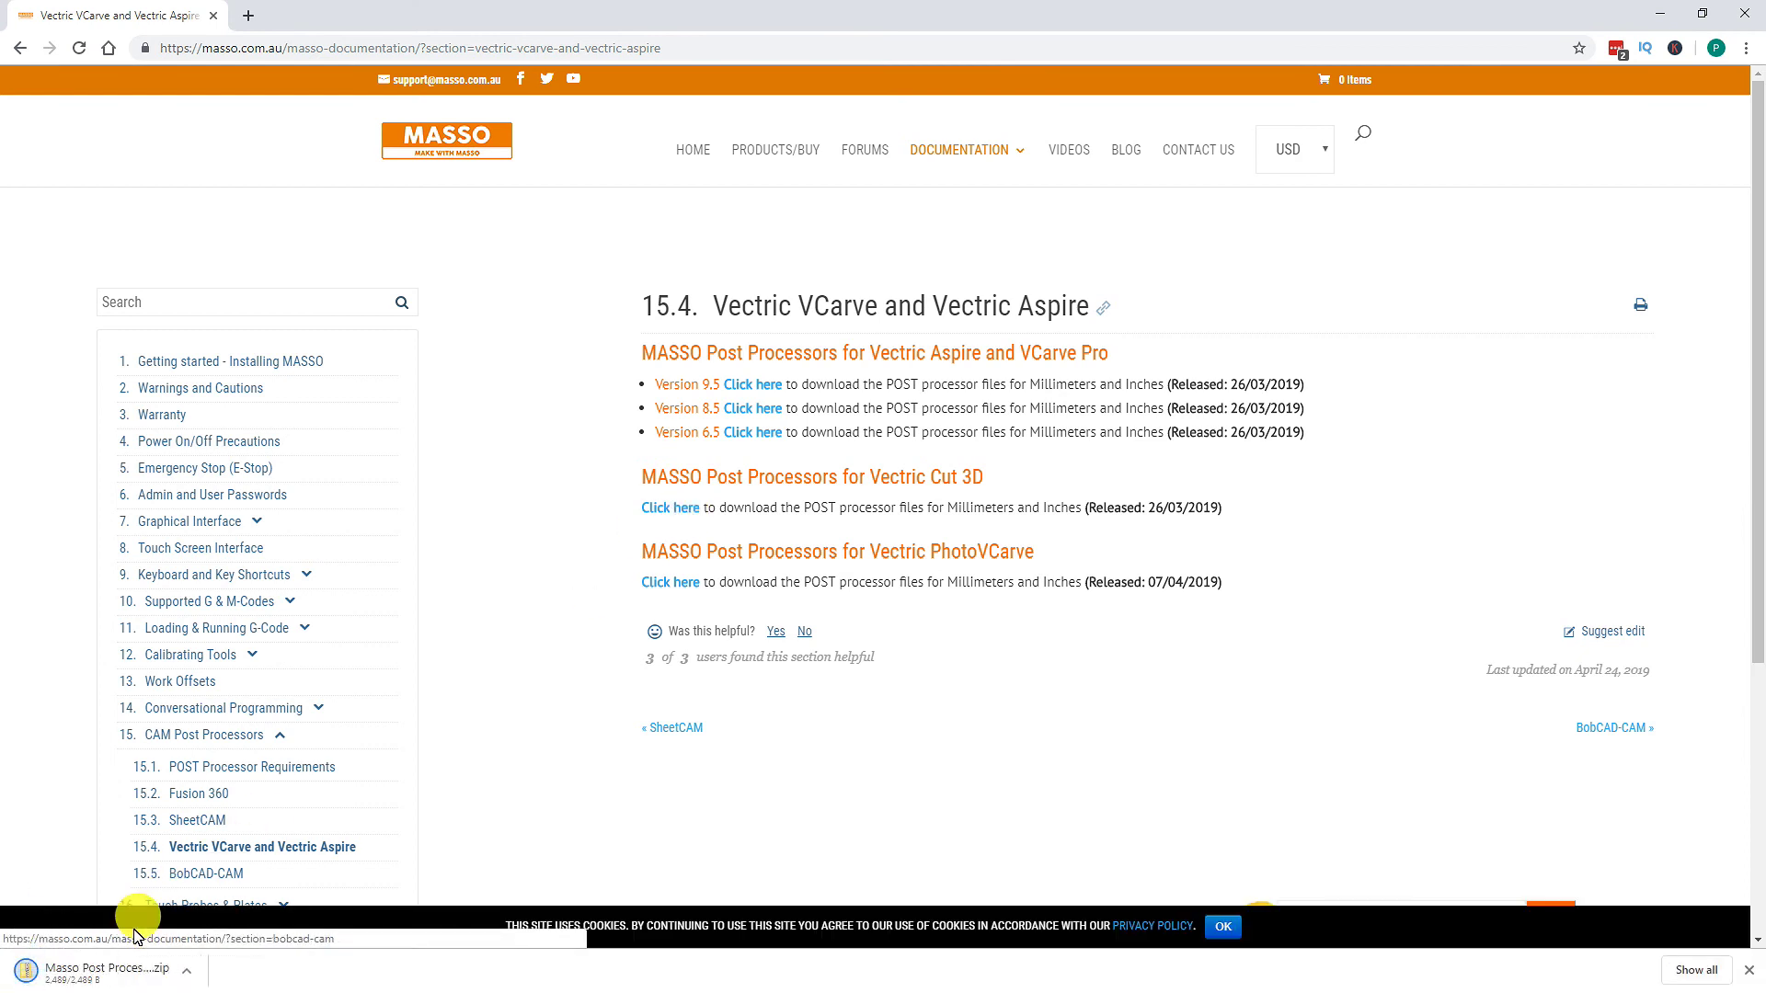
{"action": "left_click", "coordinate": [117, 974]}
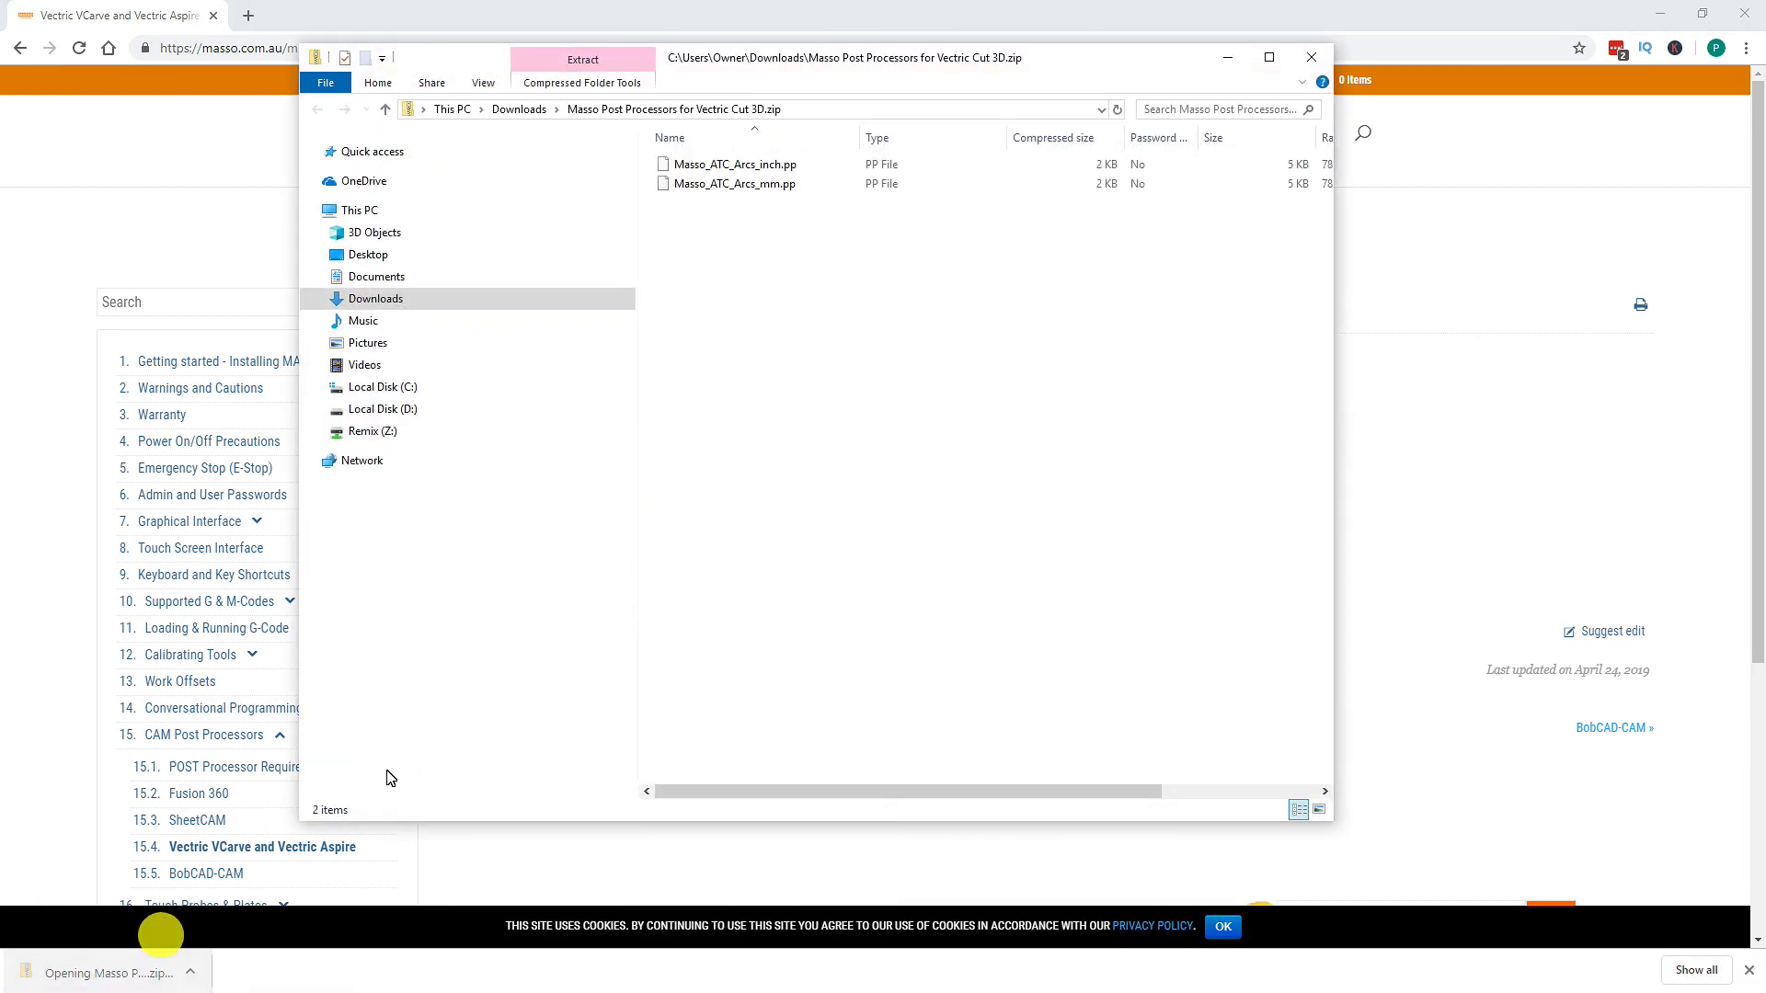
{"action": "left_click_drag", "start_coordinate": [809, 230], "coordinate": [713, 172]}
{"action": "right_click", "coordinate": [713, 172]}
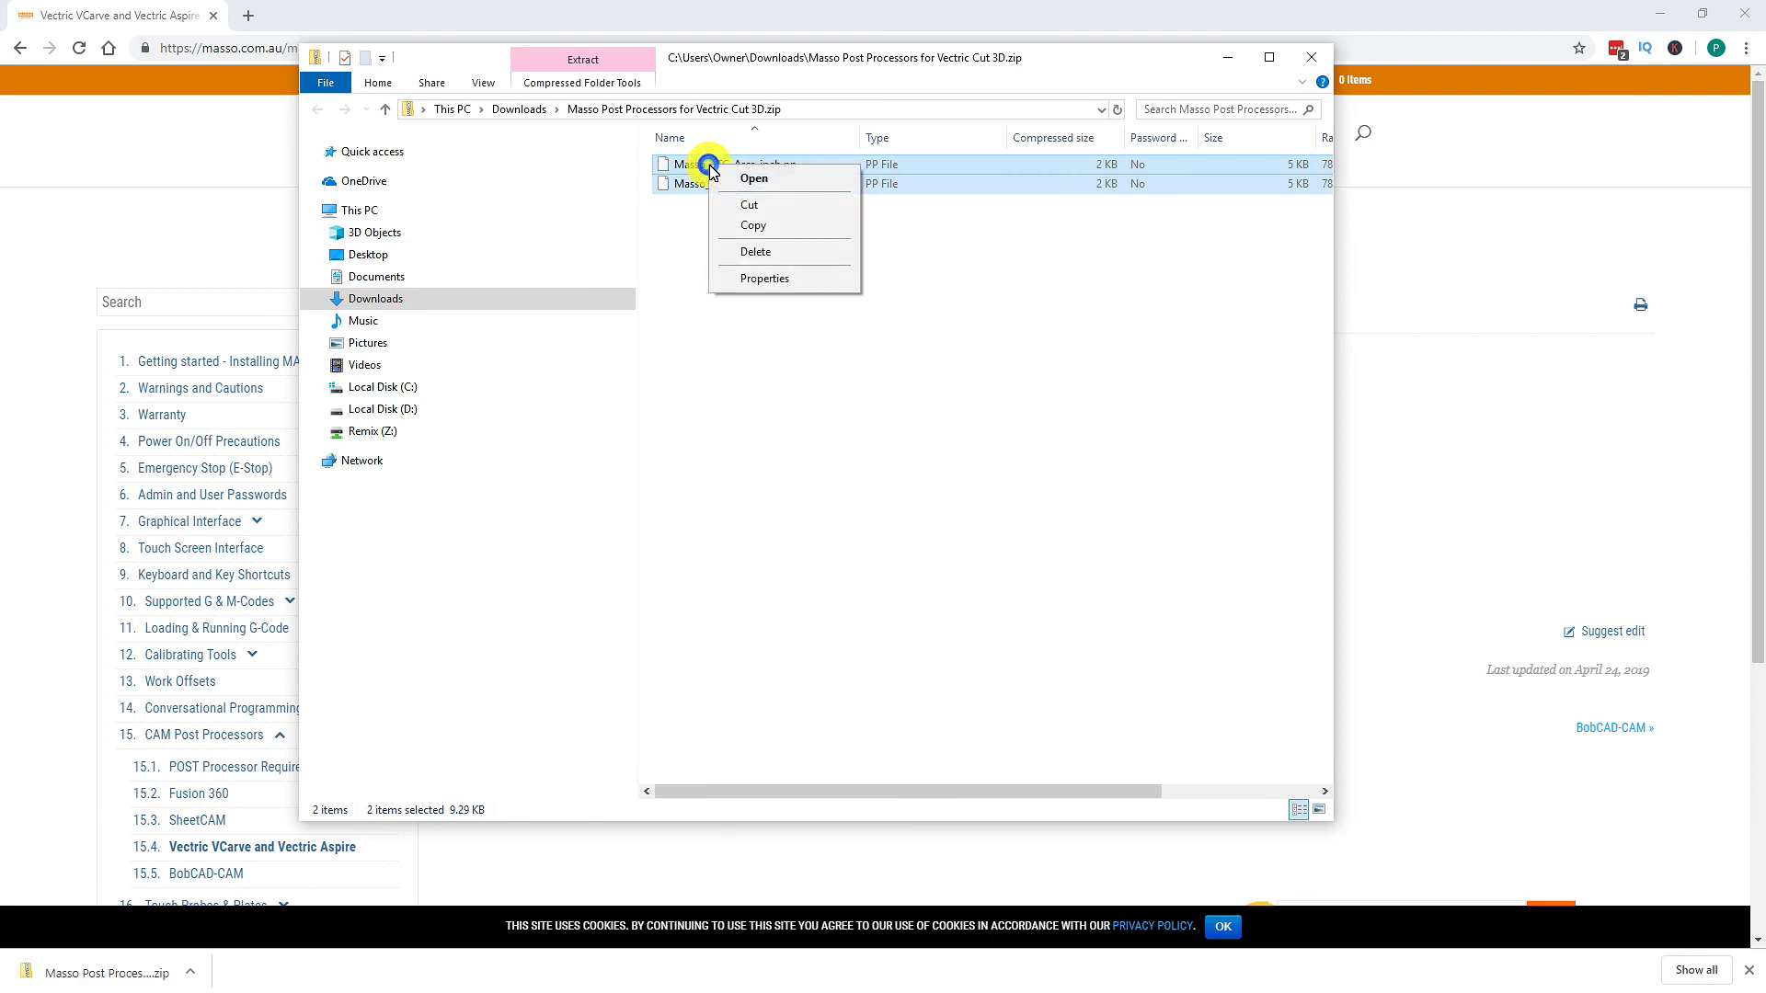
{"action": "left_click", "coordinate": [746, 227]}
Paste them into C:\Program Files (x86)\Cut3D\PostP and check Cut3D's post list for Masso ATC entries.
{"action": "left_click", "coordinate": [391, 386]}
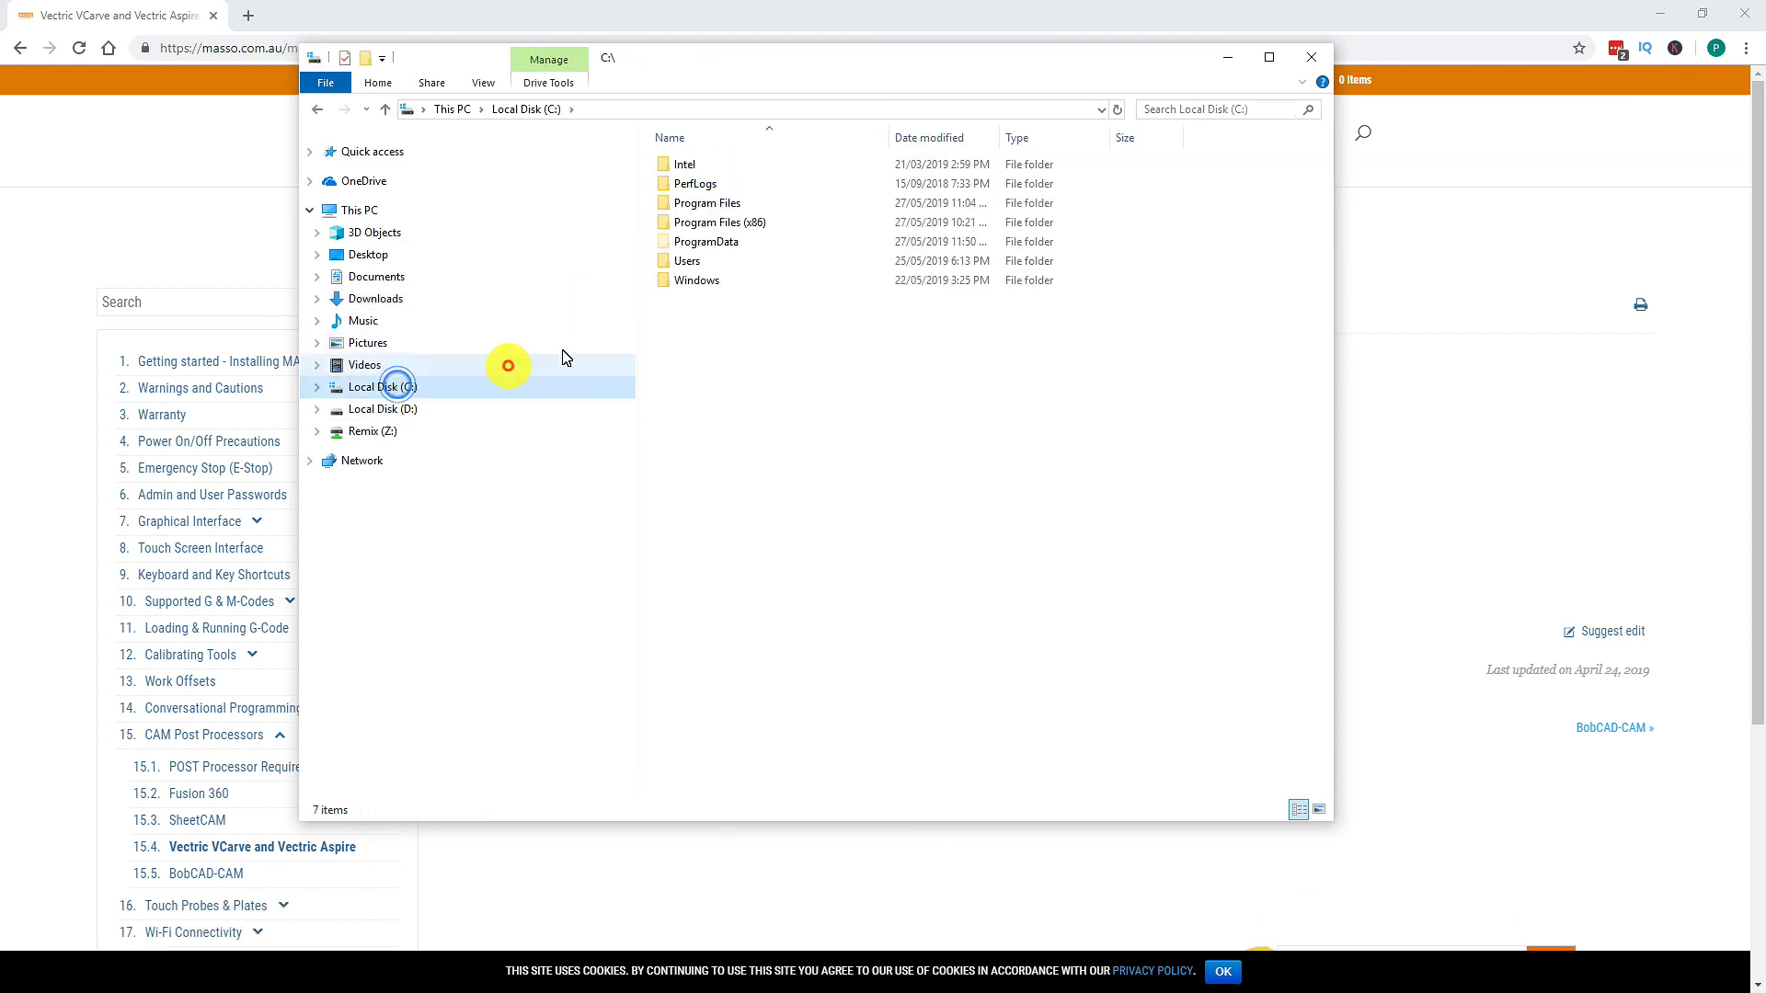
{"action": "double_click", "coordinate": [749, 226]}
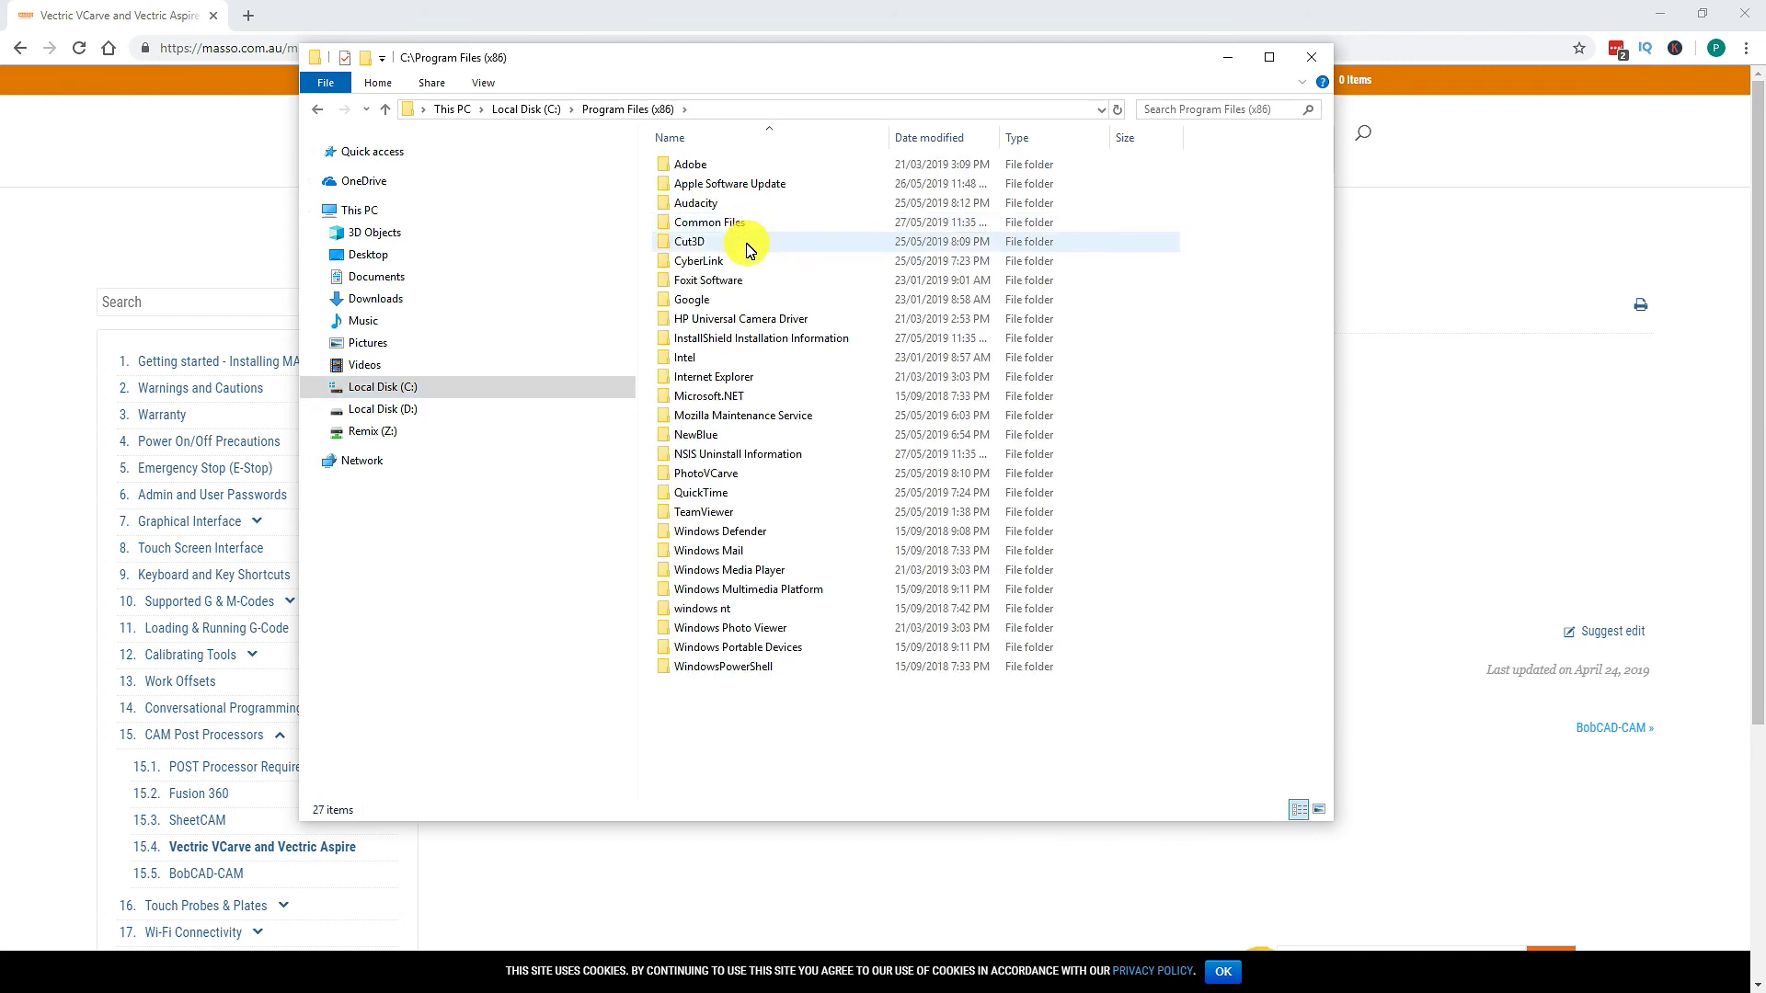
{"action": "left_click", "coordinate": [746, 245]}
{"action": "double_click", "coordinate": [746, 245]}
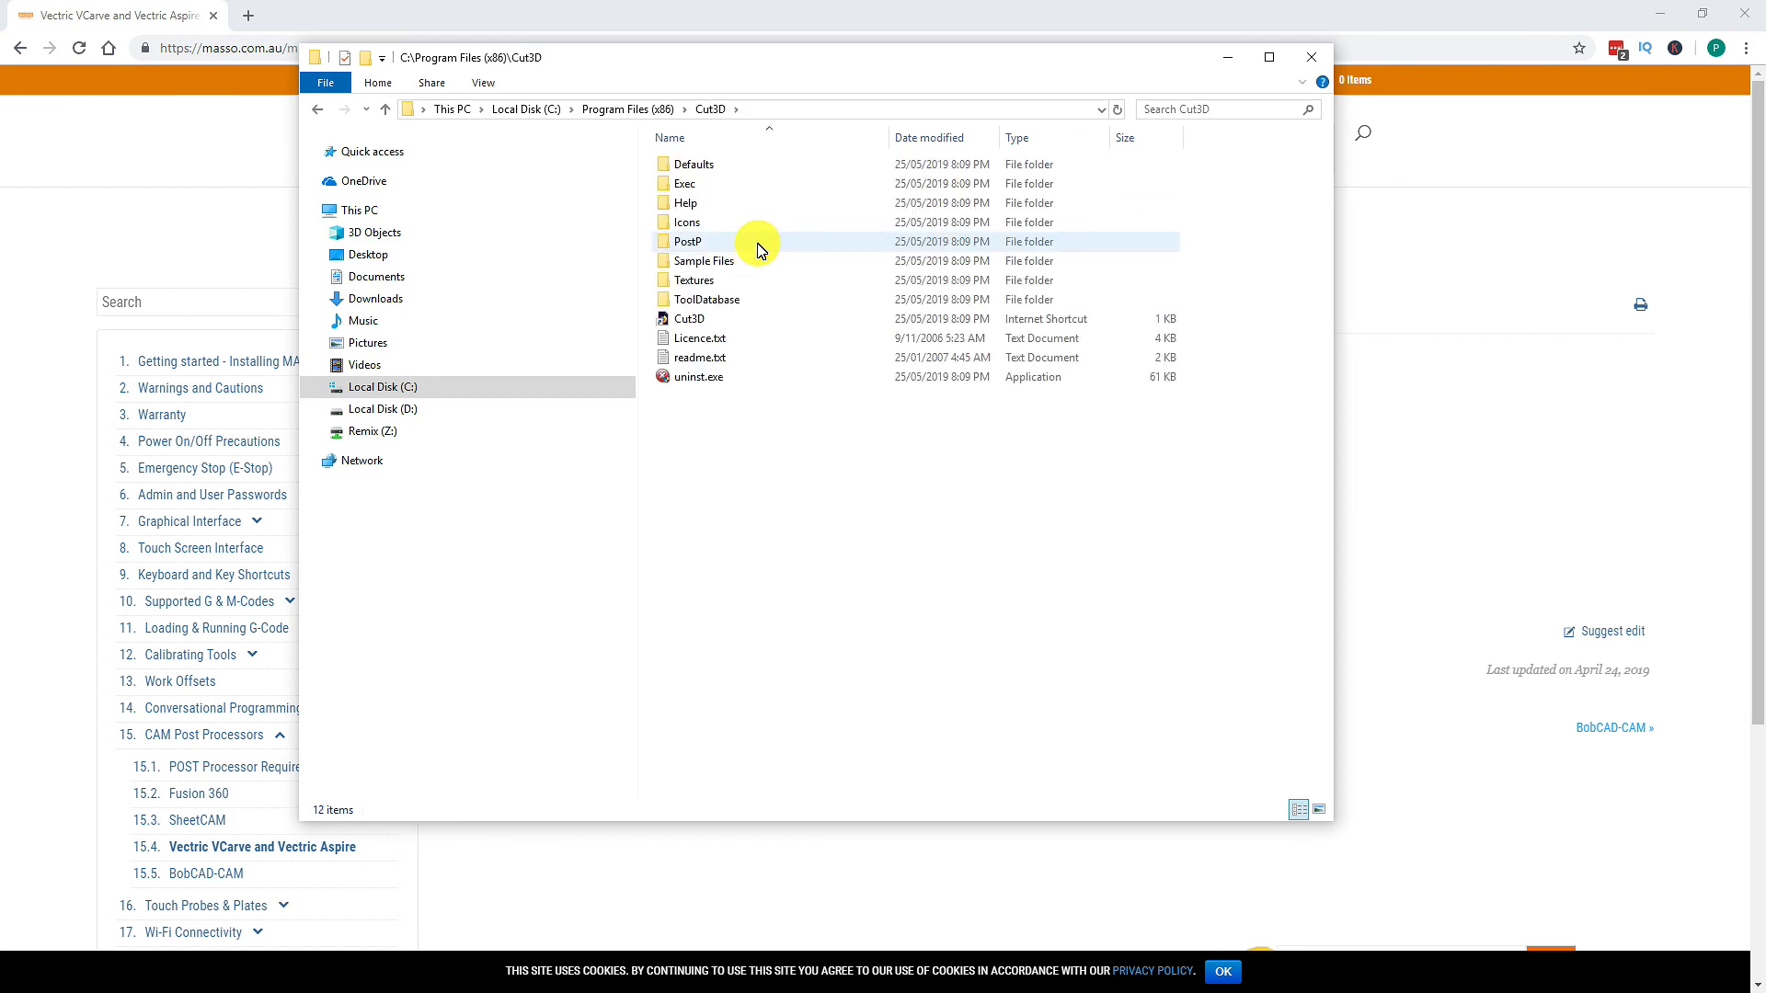
{"action": "double_click", "coordinate": [759, 244]}
{"action": "right_click", "coordinate": [829, 236]}
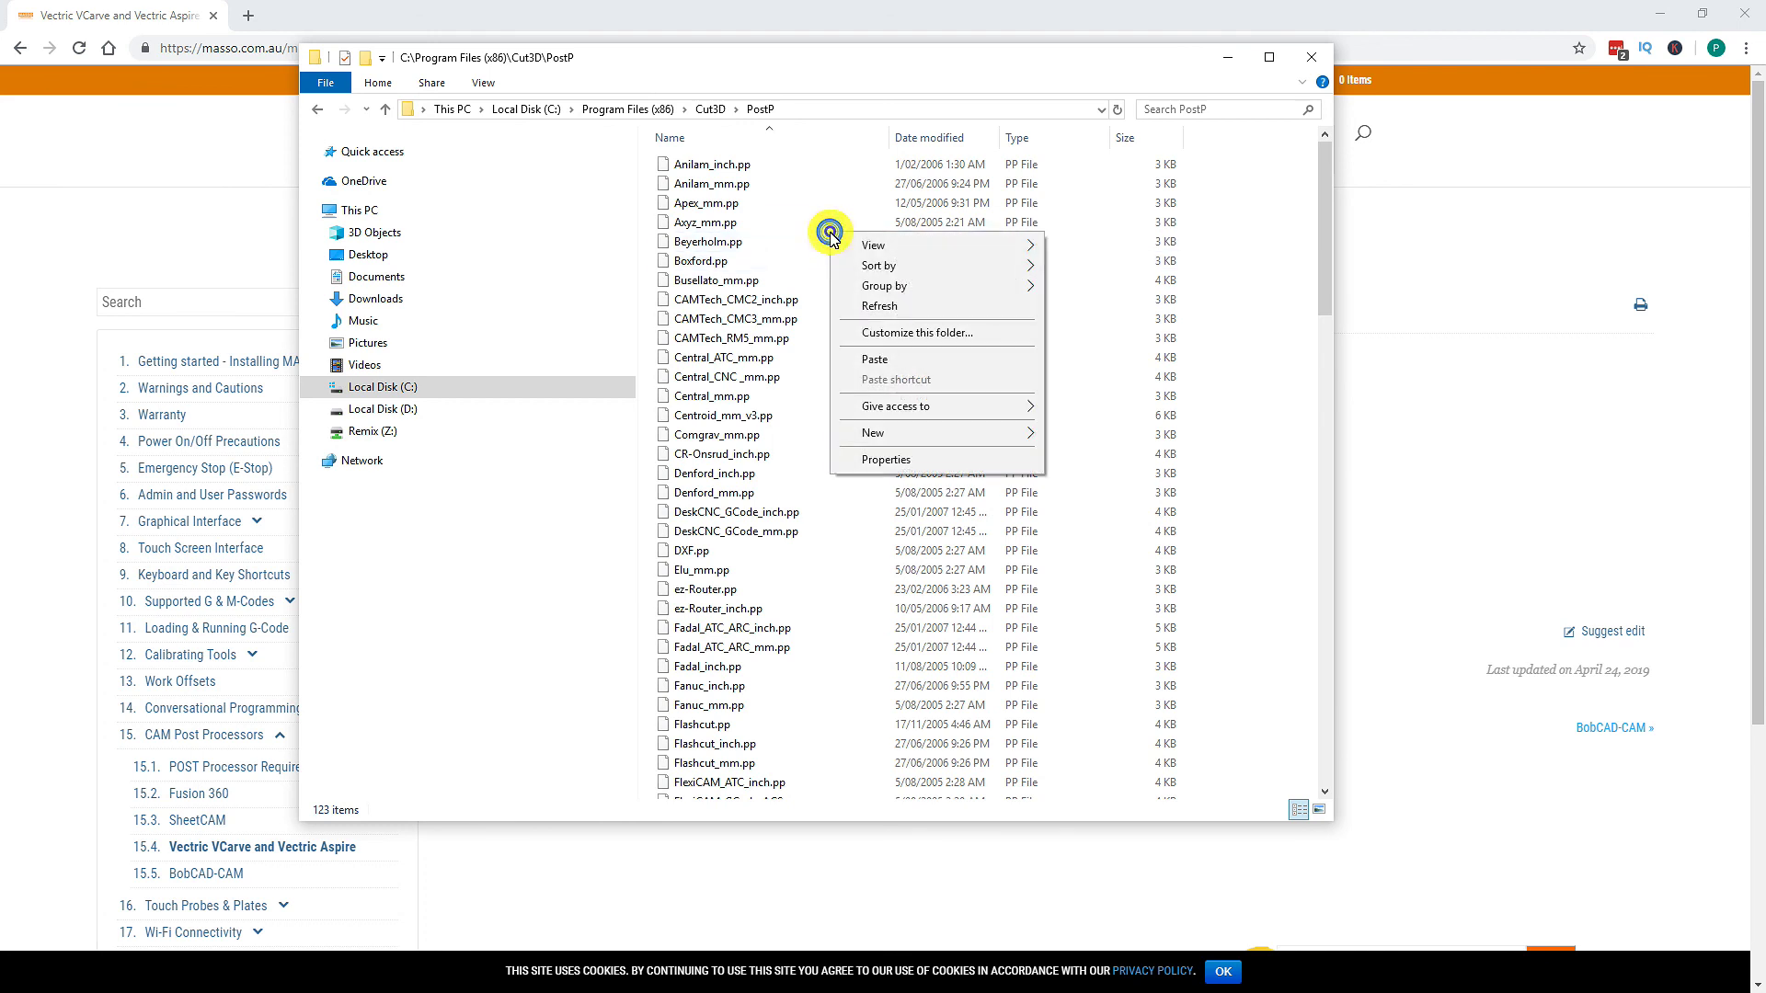
{"action": "left_click", "coordinate": [865, 361]}
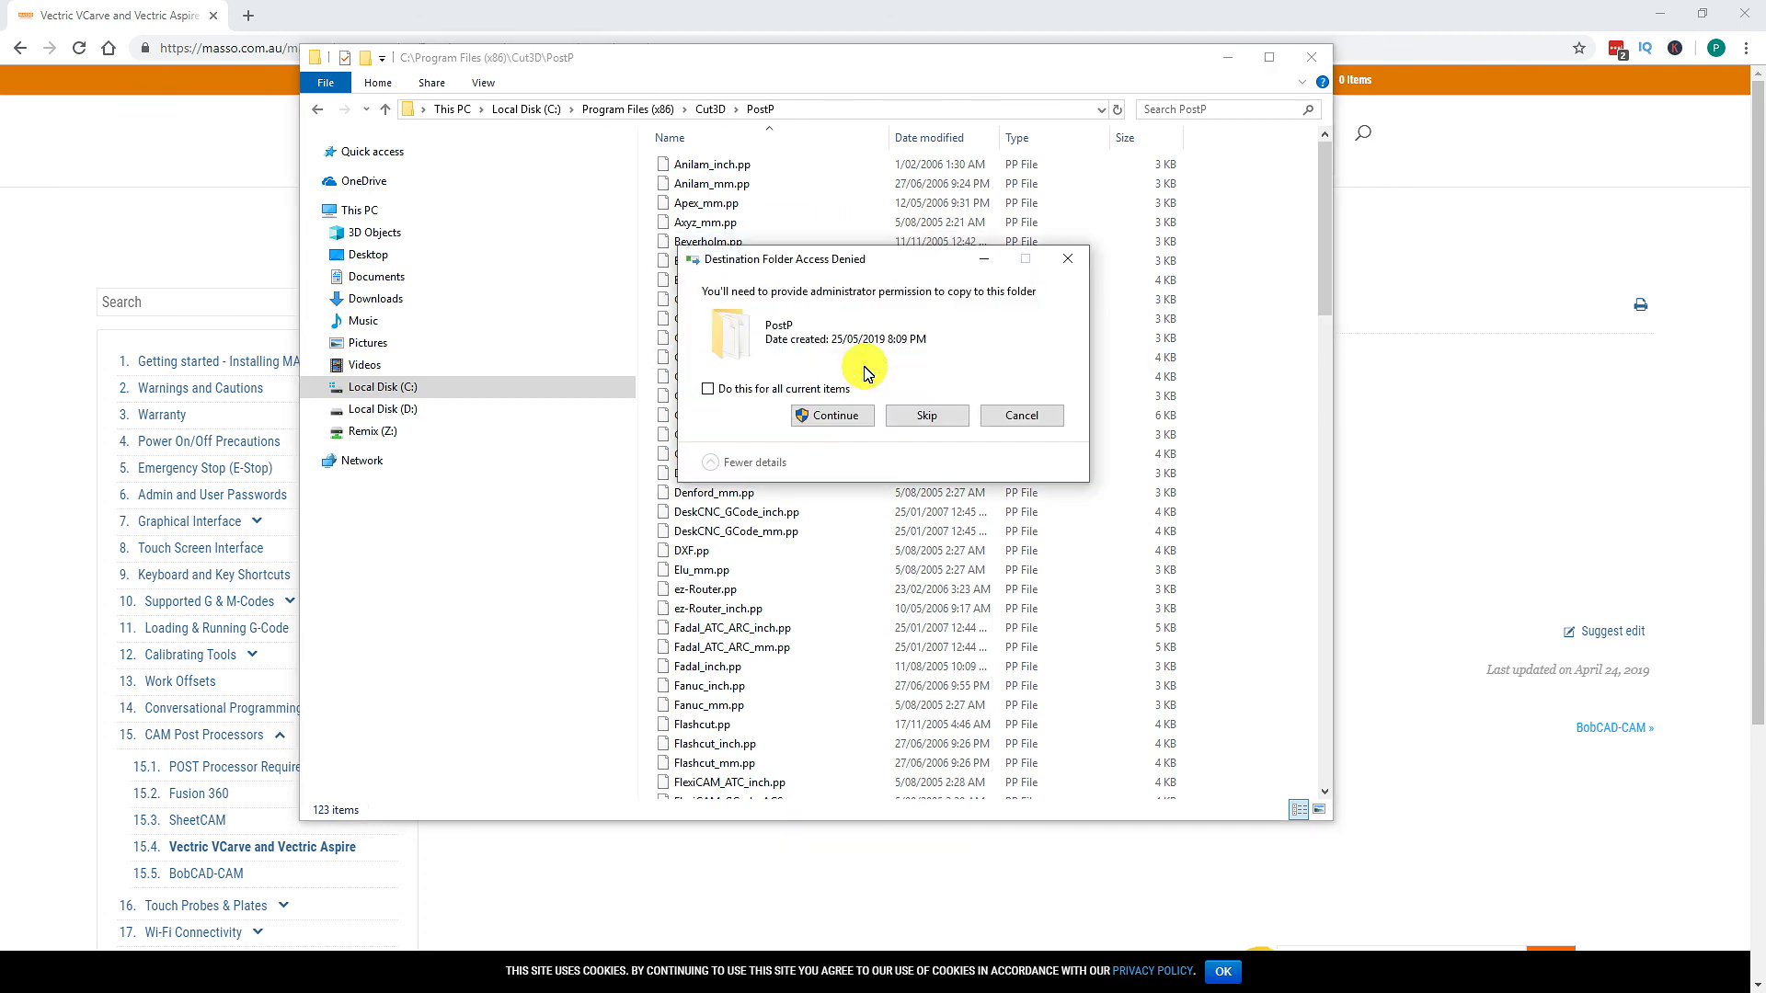
{"action": "left_click", "coordinate": [839, 416]}
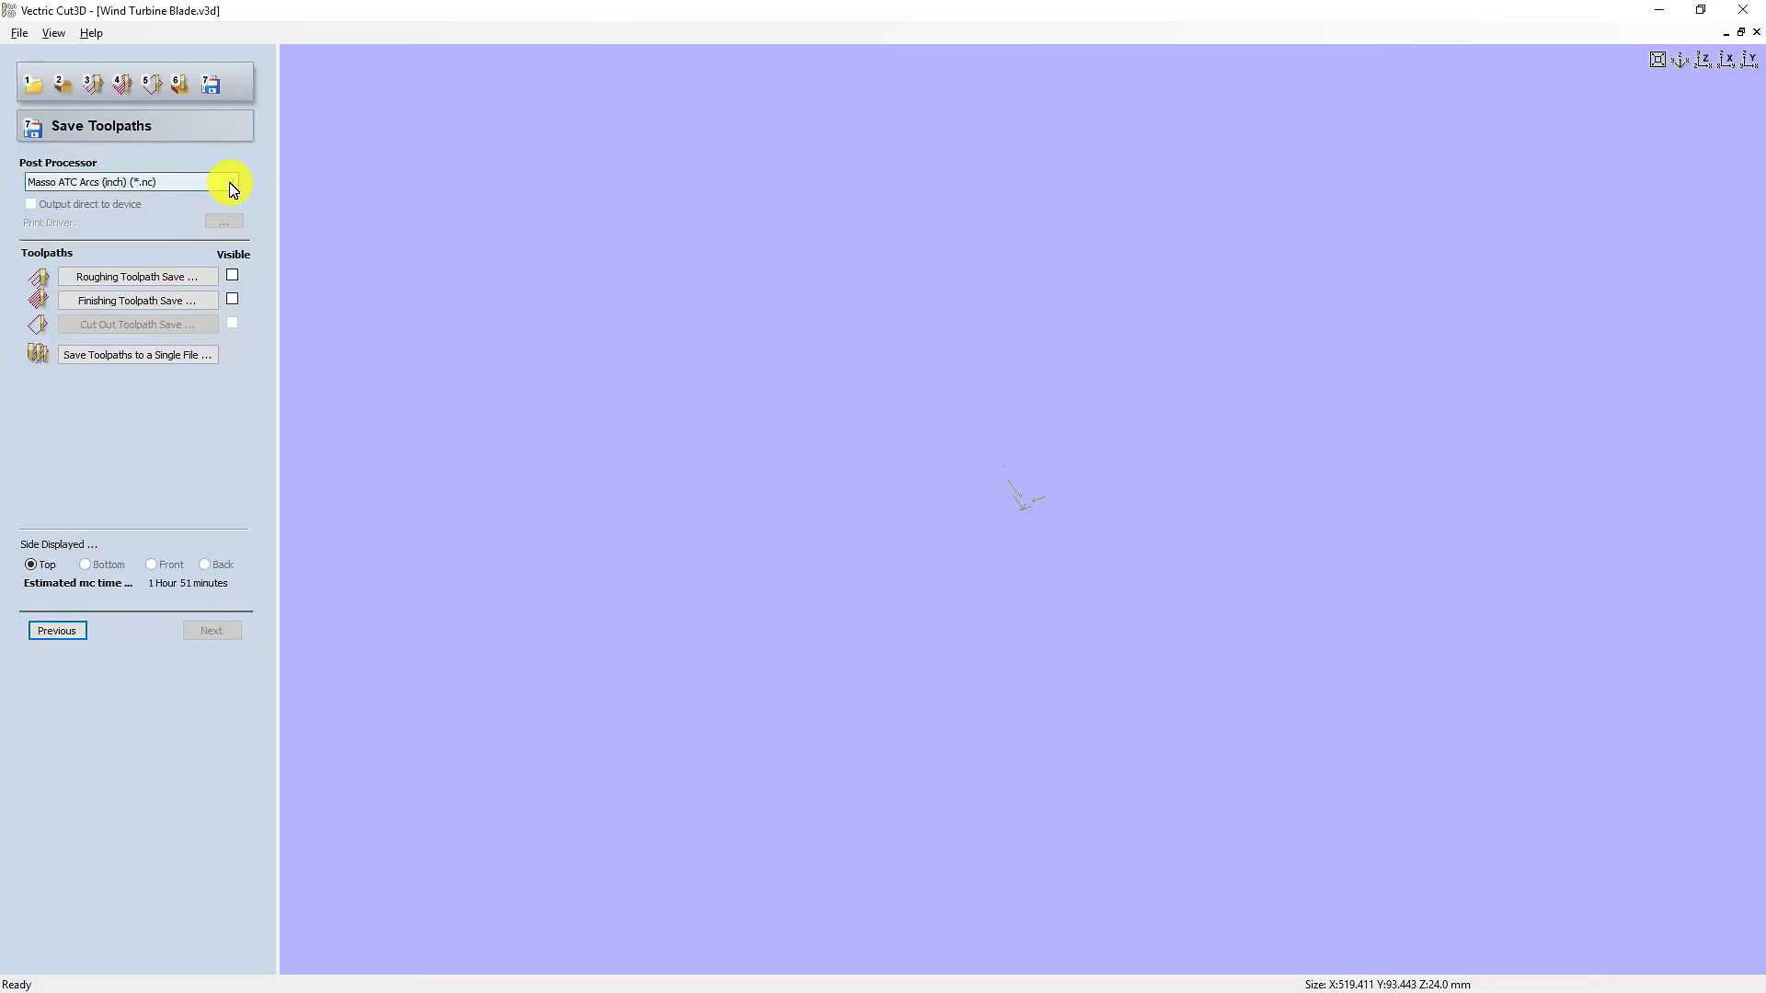
{"action": "left_click", "coordinate": [230, 184]}
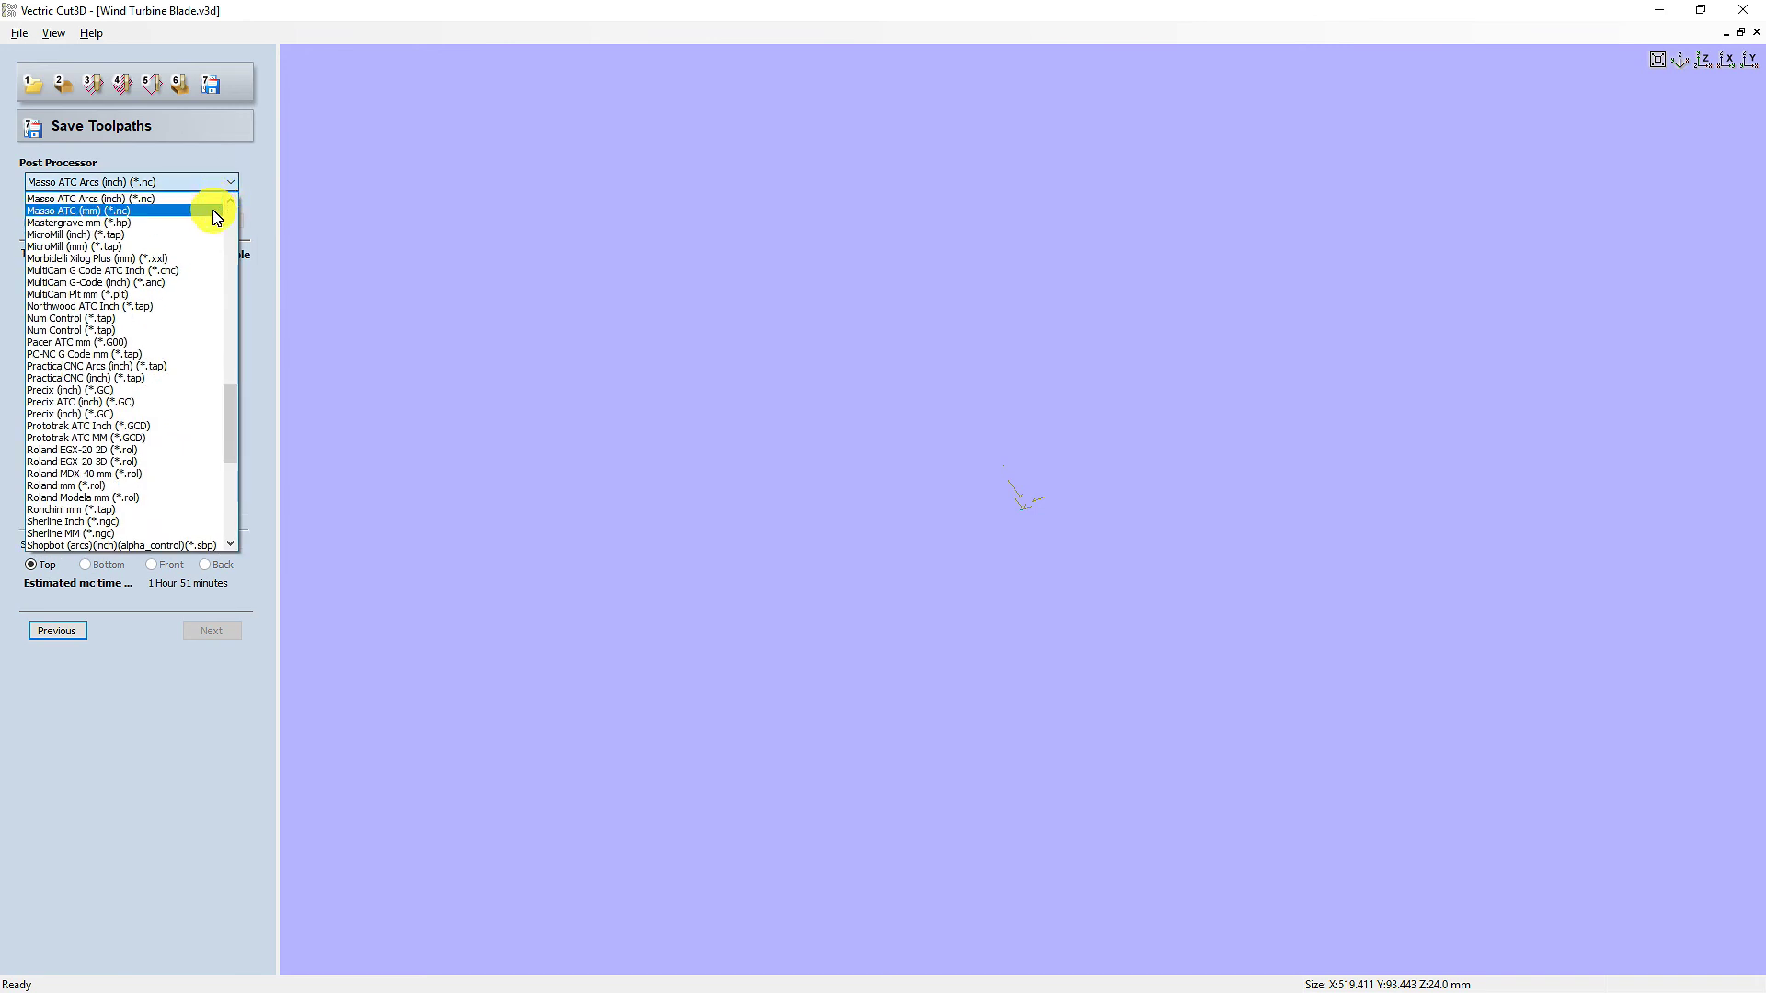